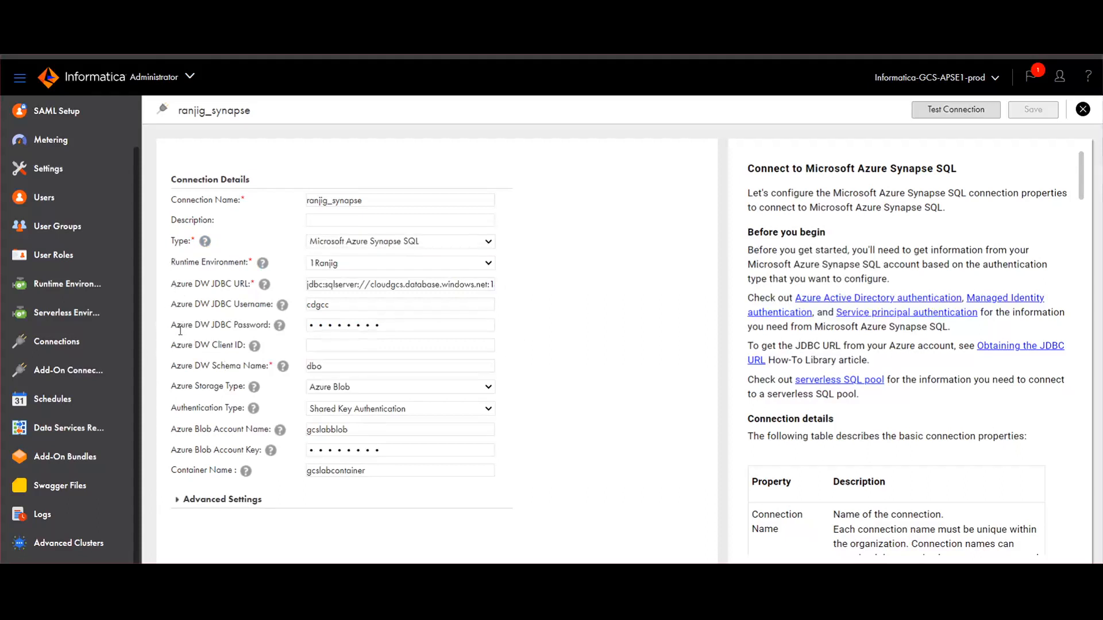
- Review the Azure storage type options of the ranjig_synapse connection and test the connection
{"action": "left_click", "coordinate": [345, 389]}
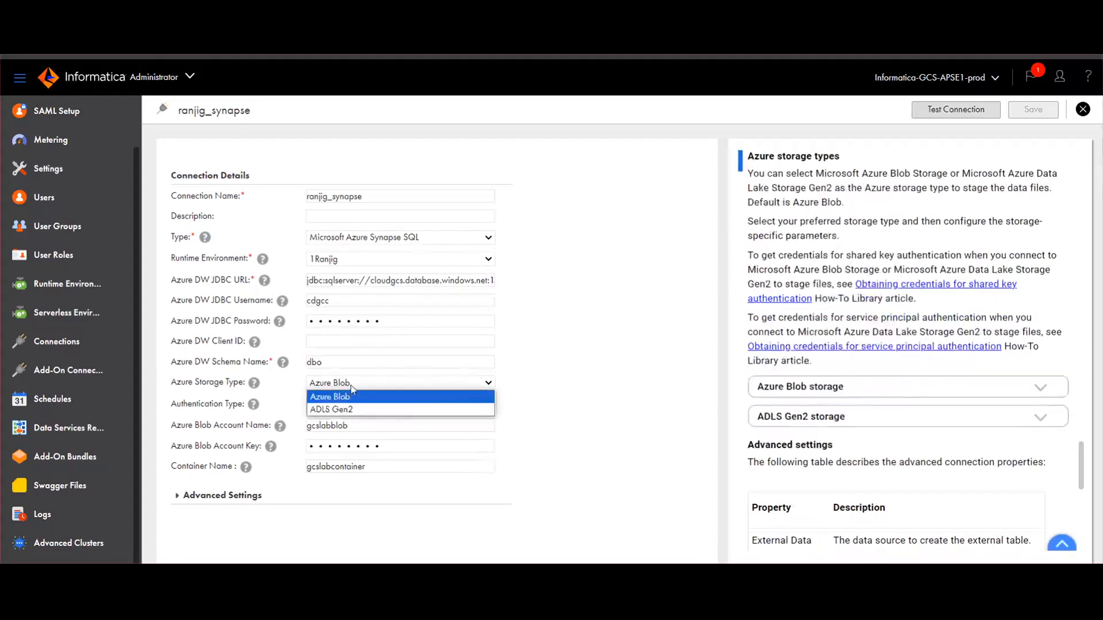
{"action": "left_click", "coordinate": [525, 380]}
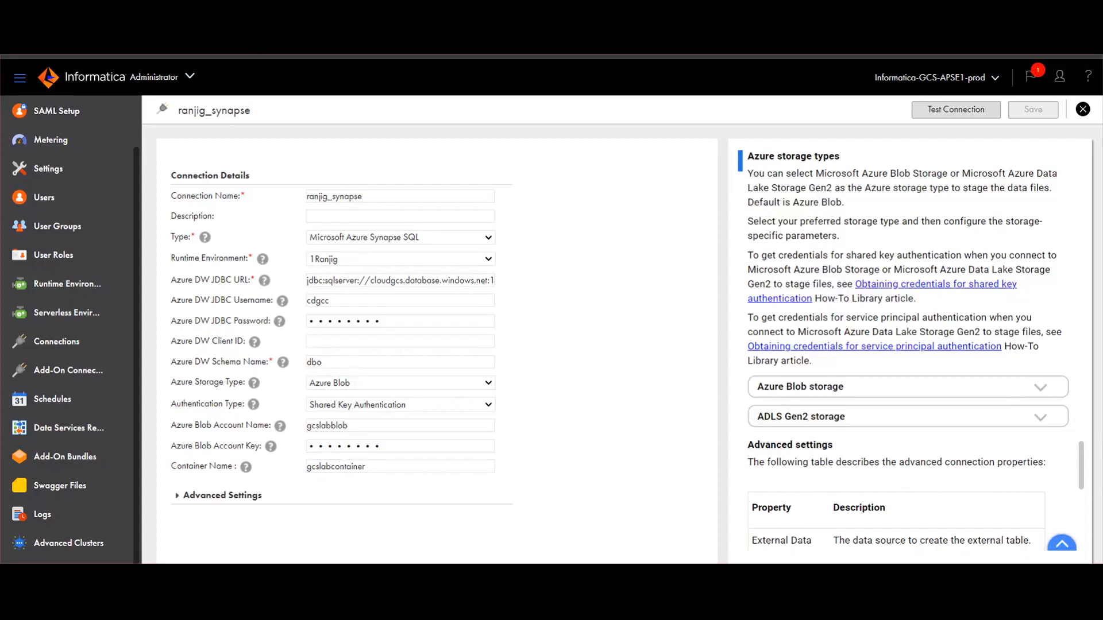
{"action": "left_click", "coordinate": [925, 114]}
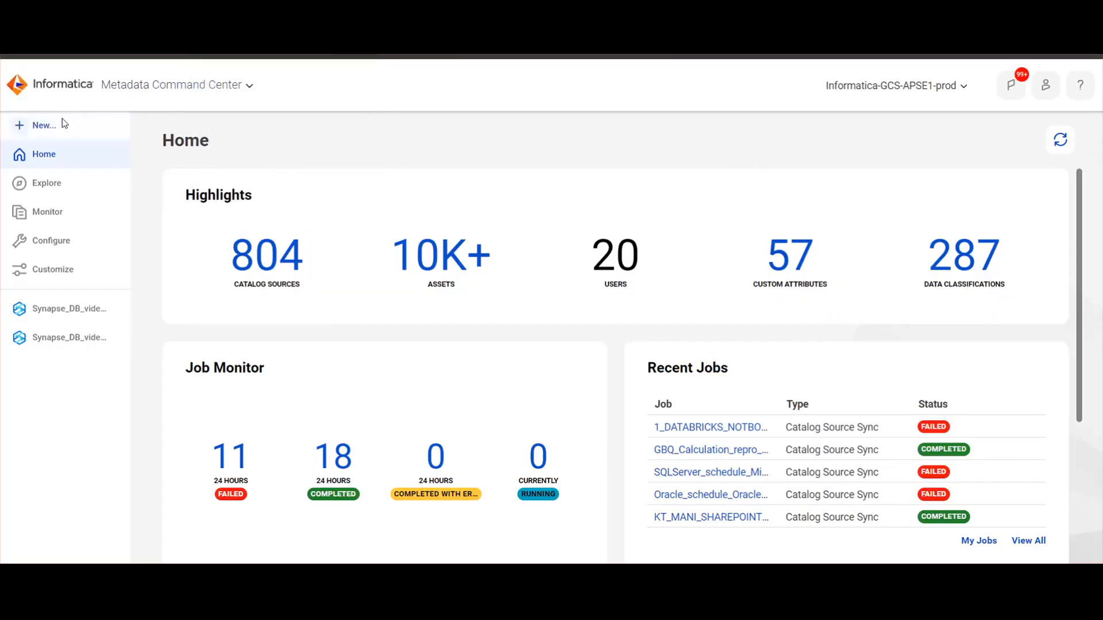
- Switch to Metadata Command Center and create a new Microsoft Azure Synapse catalog source
{"action": "left_click", "coordinate": [62, 122]}
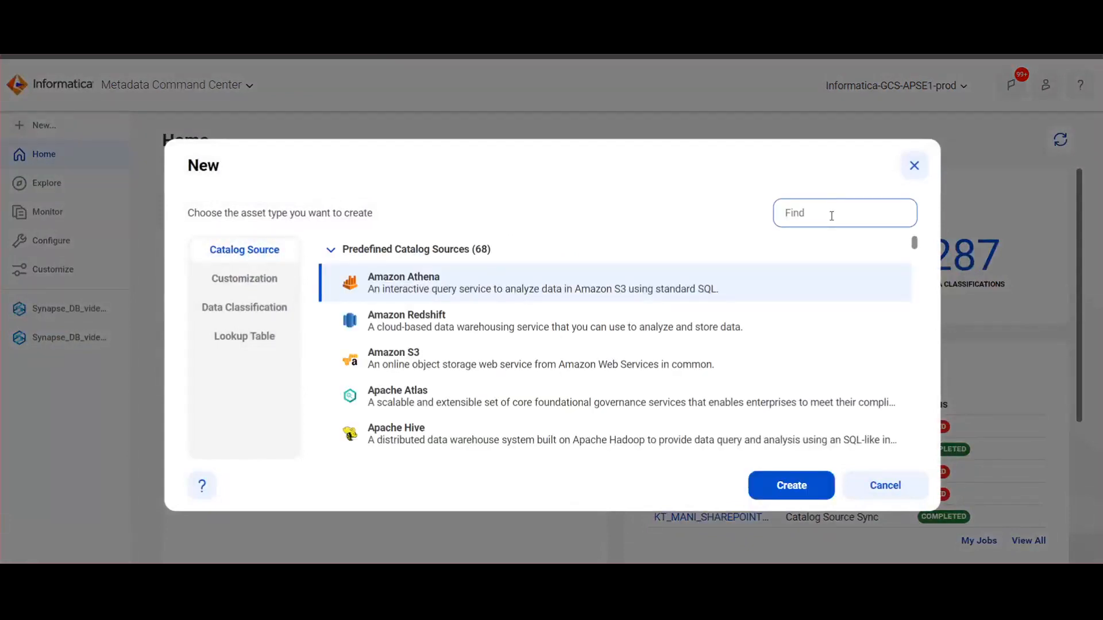
{"action": "type", "text": "synap"}
{"action": "left_click", "coordinate": [790, 487]}
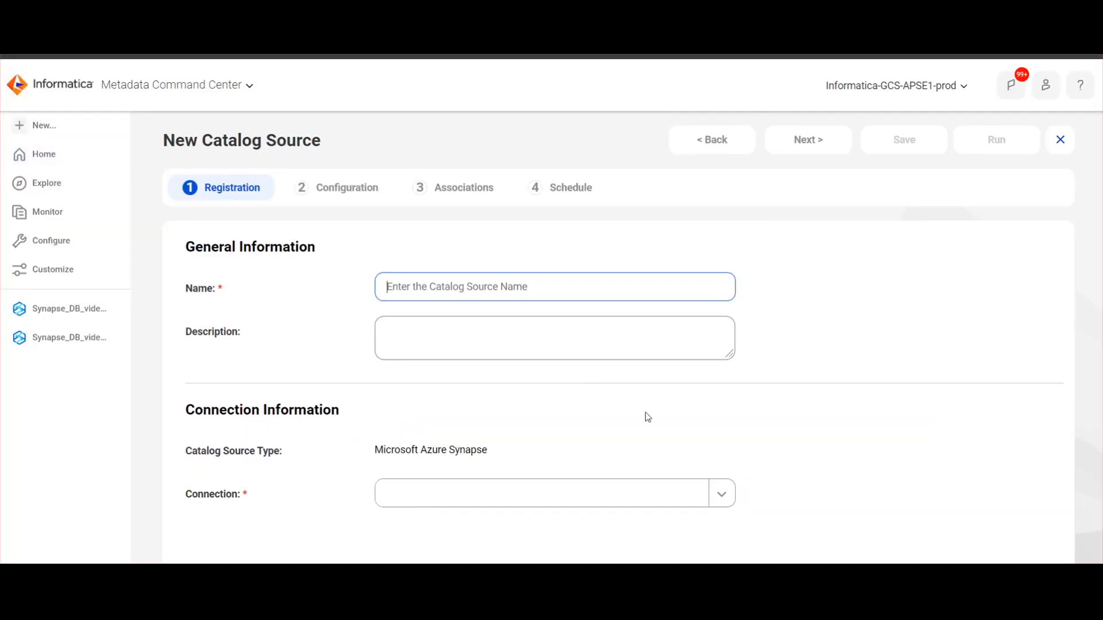
- Register the catalog source as SynapseKB with the ranjig_synapse connection and proceed to its configuration
{"action": "type", "text": "Syn"}
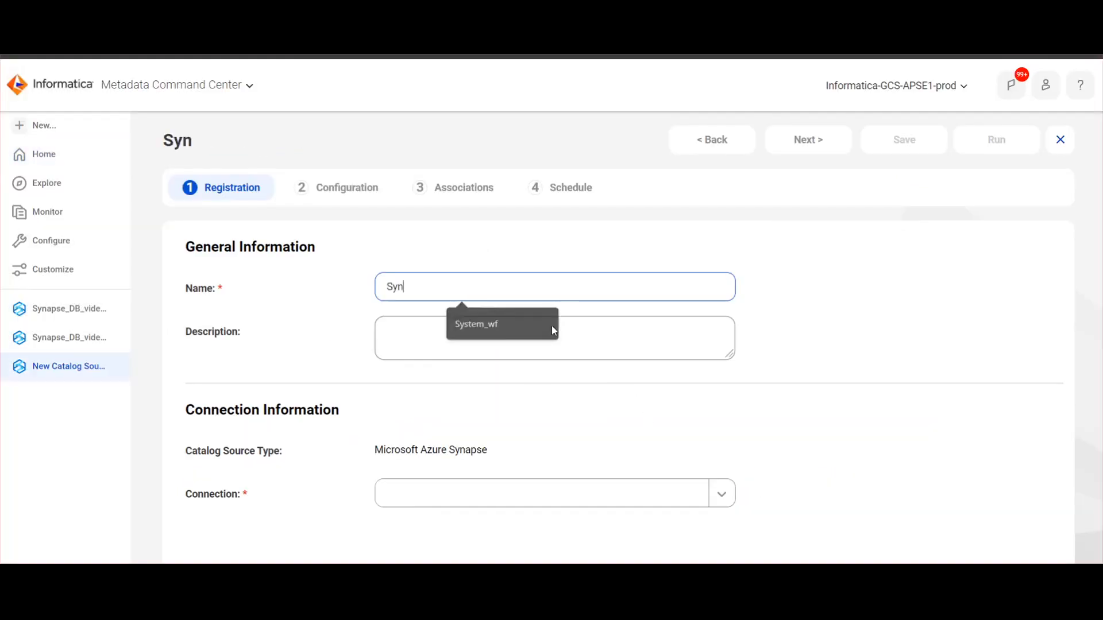
{"action": "type", "text": "apse"}
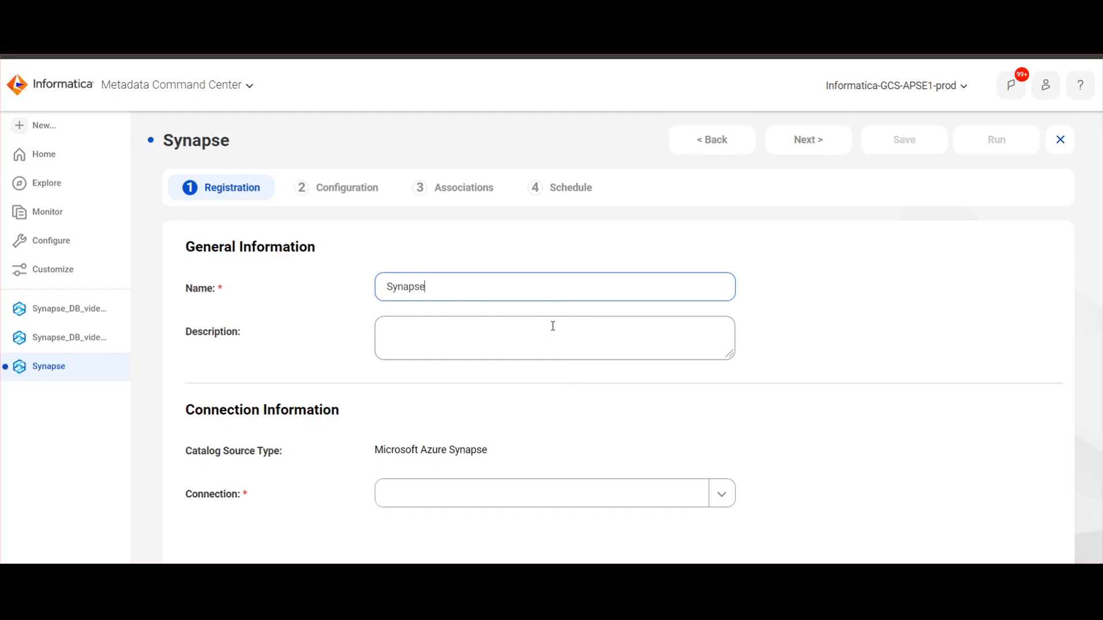
{"action": "type", "text": "KB"}
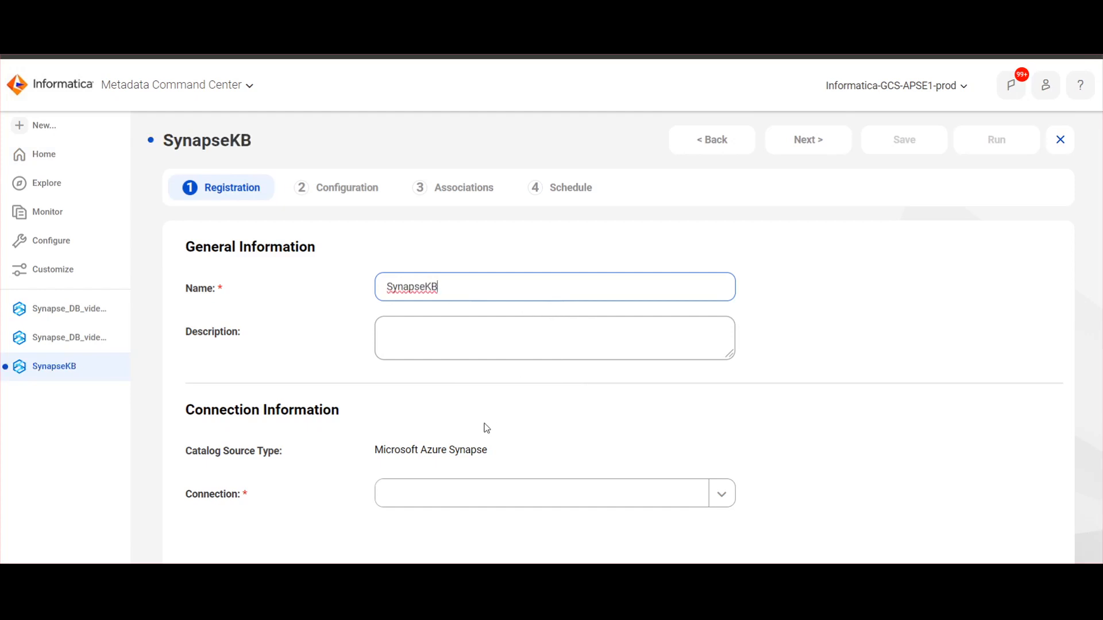
{"action": "left_click", "coordinate": [448, 489]}
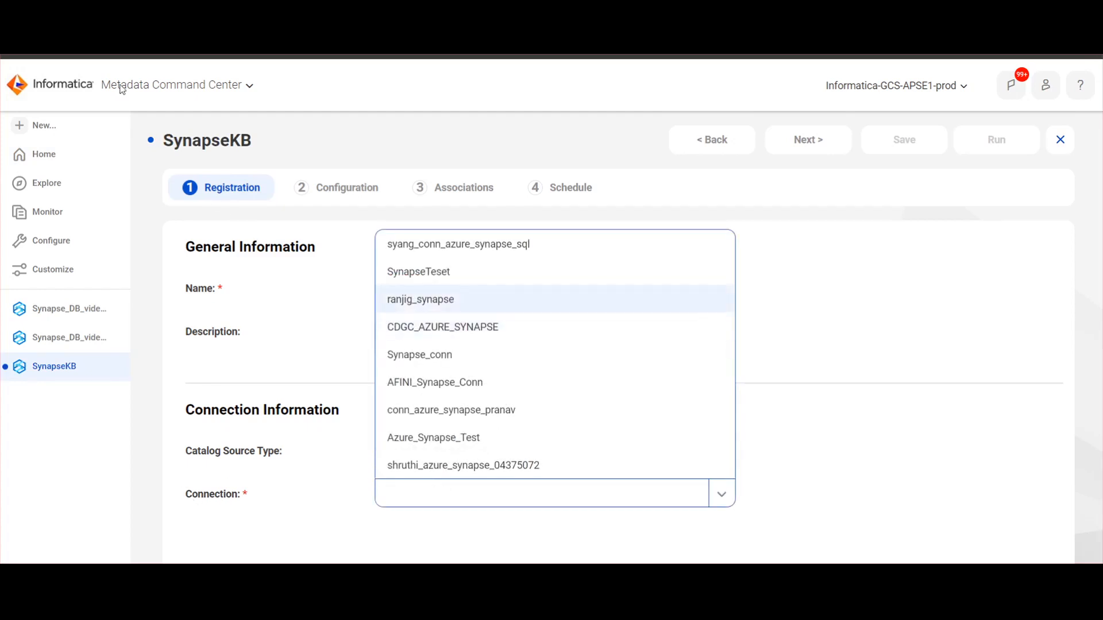
{"action": "left_click", "coordinate": [421, 298]}
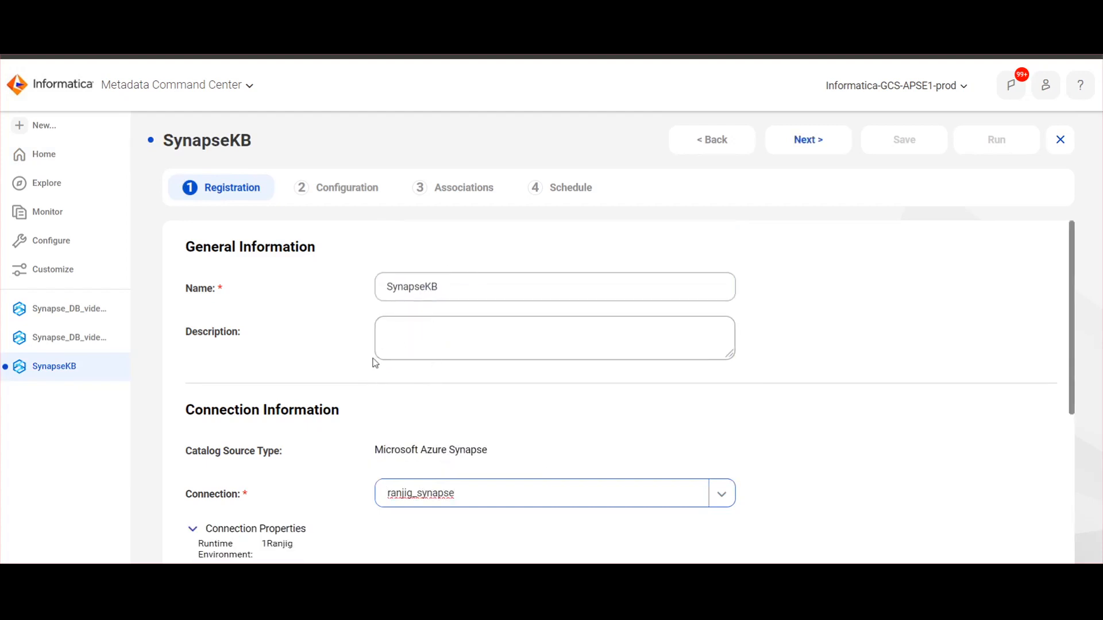
{"action": "left_click", "coordinate": [807, 140]}
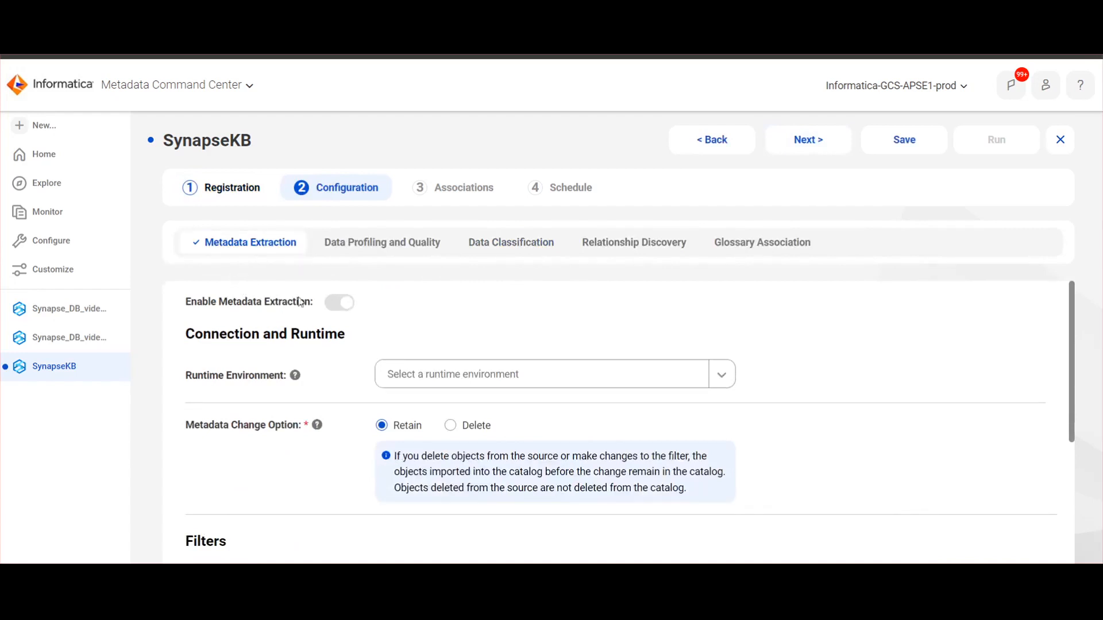
- Set the runtime environment for metadata extraction to 1Ranjig
{"action": "left_click", "coordinate": [412, 378]}
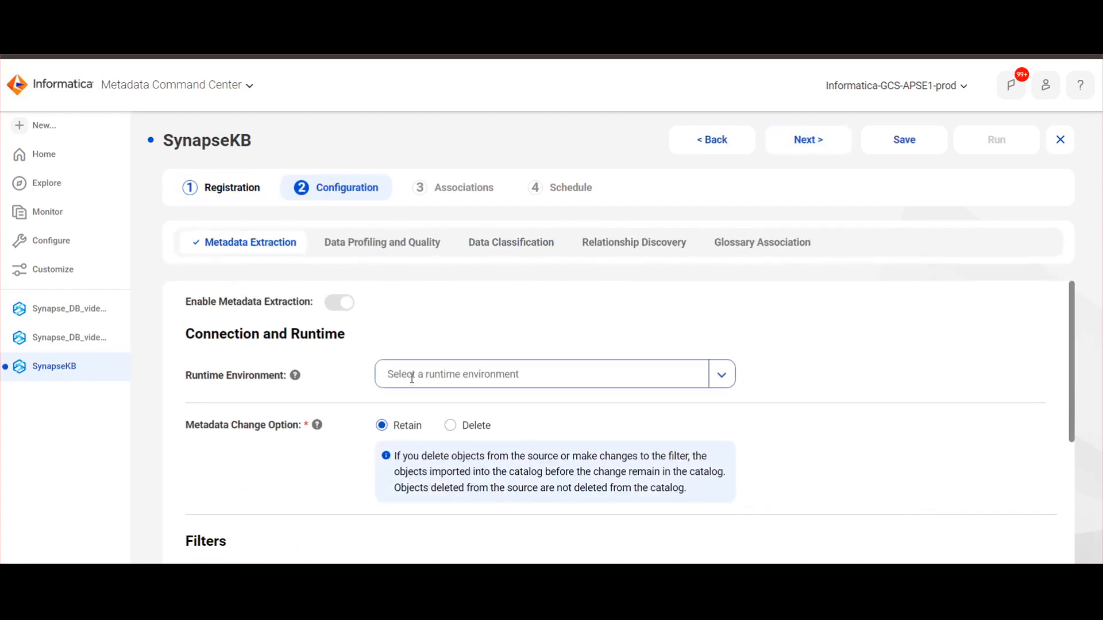
{"action": "type", "text": "1ran"}
{"action": "key", "text": "Return"}
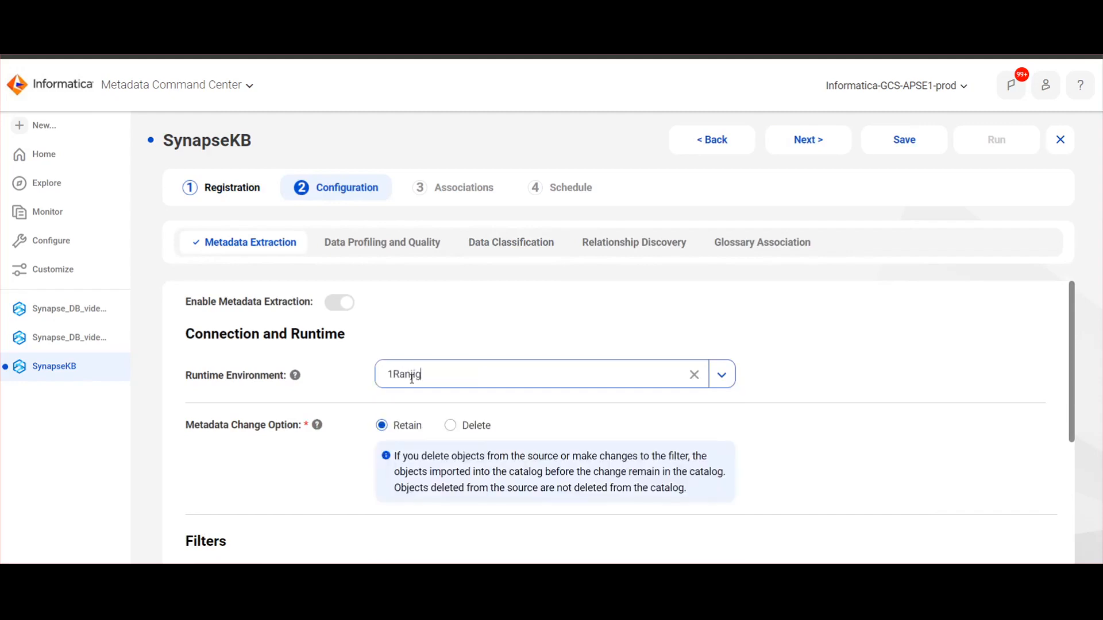
- Switch the metadata filters to filter conditions and show the supported wildcards and examples
{"action": "scroll", "coordinate": [412, 380], "scroll_direction": "down", "scroll_amount": 4}
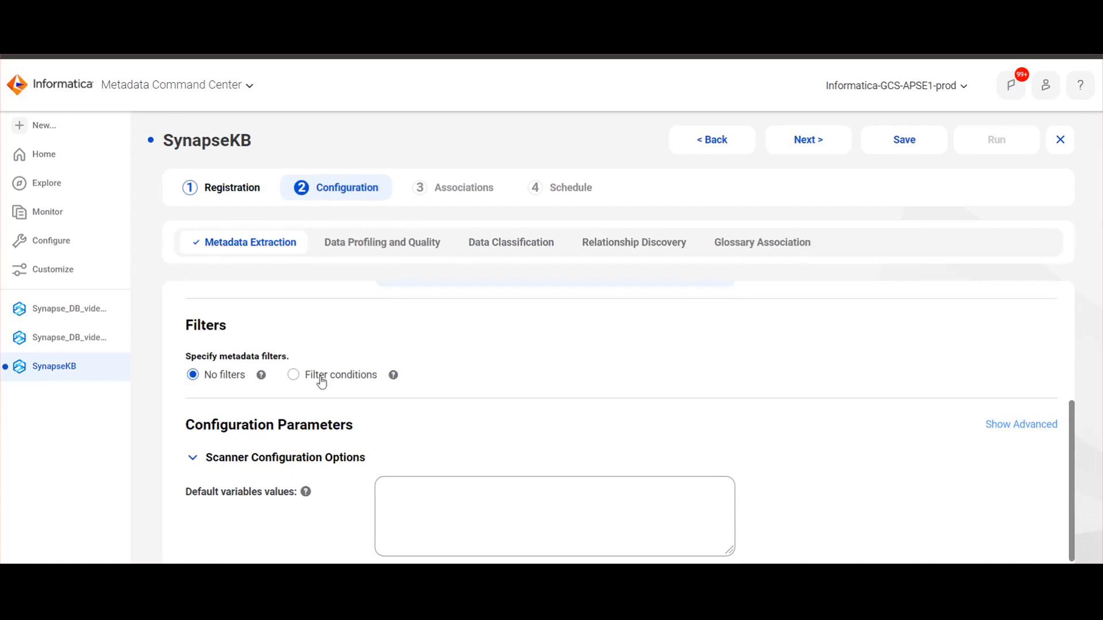
{"action": "left_click", "coordinate": [322, 382]}
{"action": "scroll", "coordinate": [322, 381], "scroll_direction": "down", "scroll_amount": 2}
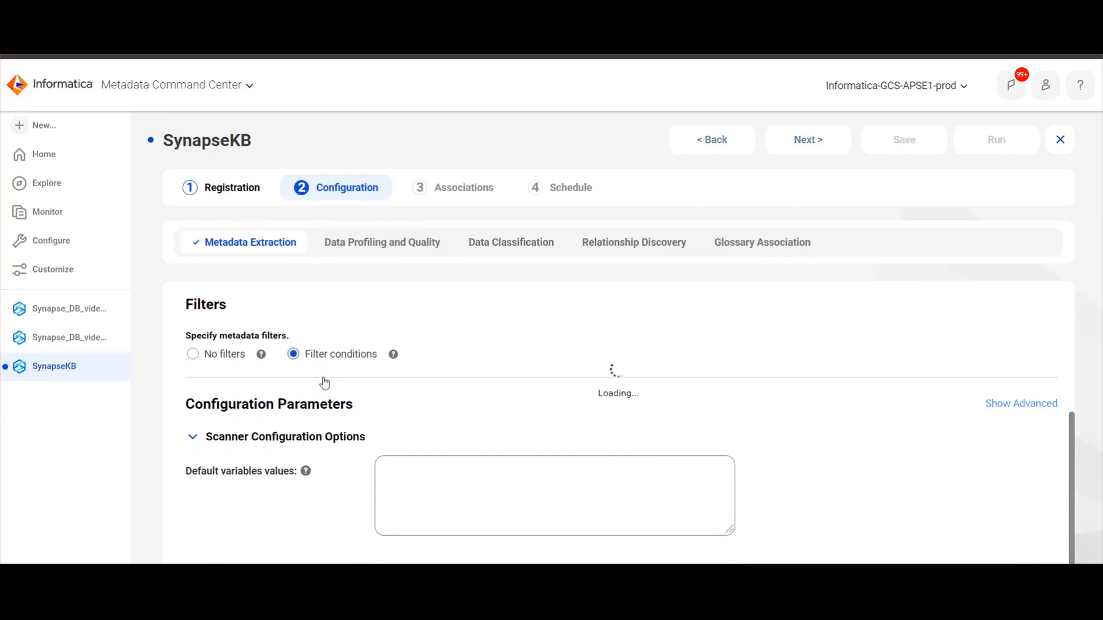
{"action": "left_click", "coordinate": [270, 311]}
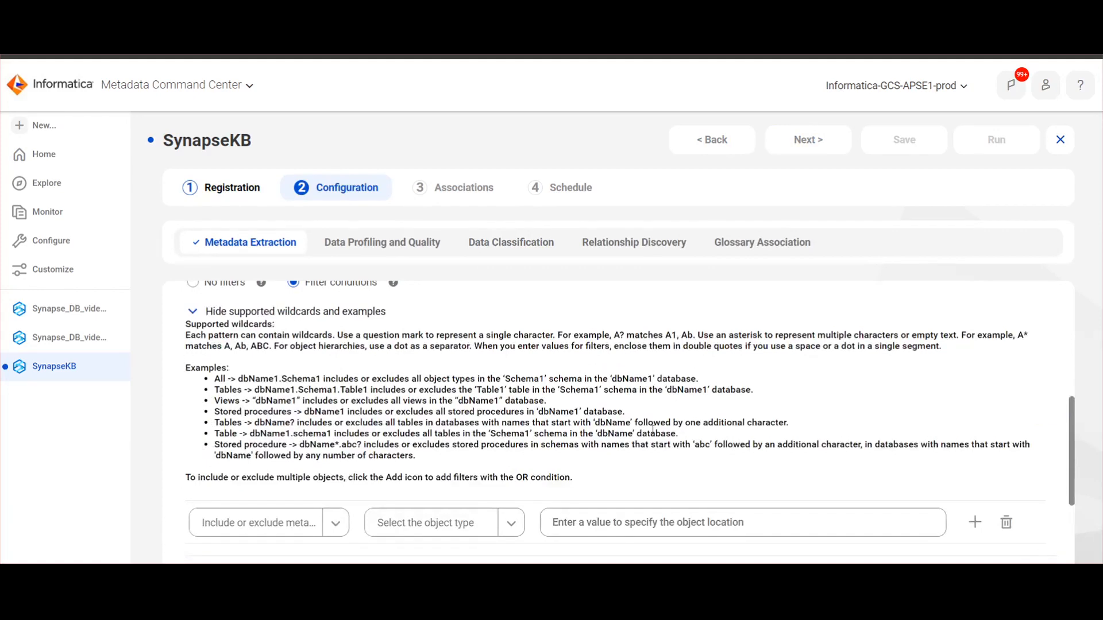
{"action": "scroll", "coordinate": [366, 421], "scroll_direction": "down", "scroll_amount": 3}
- Define a filter that includes metadata for Tables at cloudgcs.c02991173.CUSTOMERS
{"action": "left_click", "coordinate": [258, 378]}
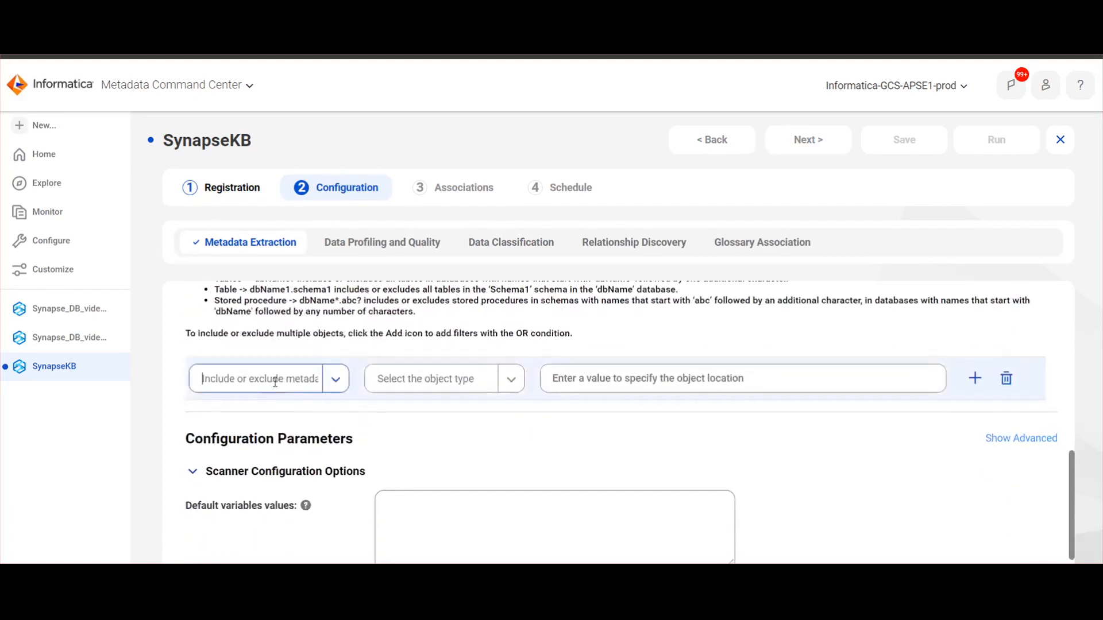
{"action": "left_click", "coordinate": [261, 409]}
{"action": "left_click", "coordinate": [425, 379]}
{"action": "left_click", "coordinate": [414, 409]}
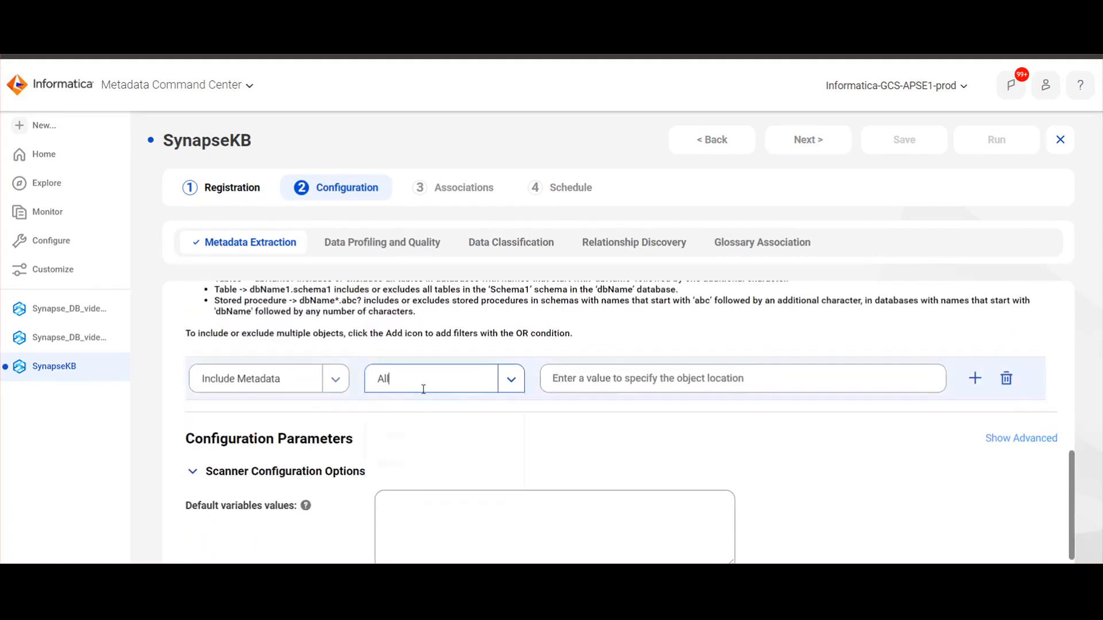
{"action": "left_click", "coordinate": [423, 387]}
{"action": "left_click", "coordinate": [417, 430]}
{"action": "left_click", "coordinate": [576, 383]}
{"action": "type", "text": "cloudgcs.c02991173.CUSTOMERS"}
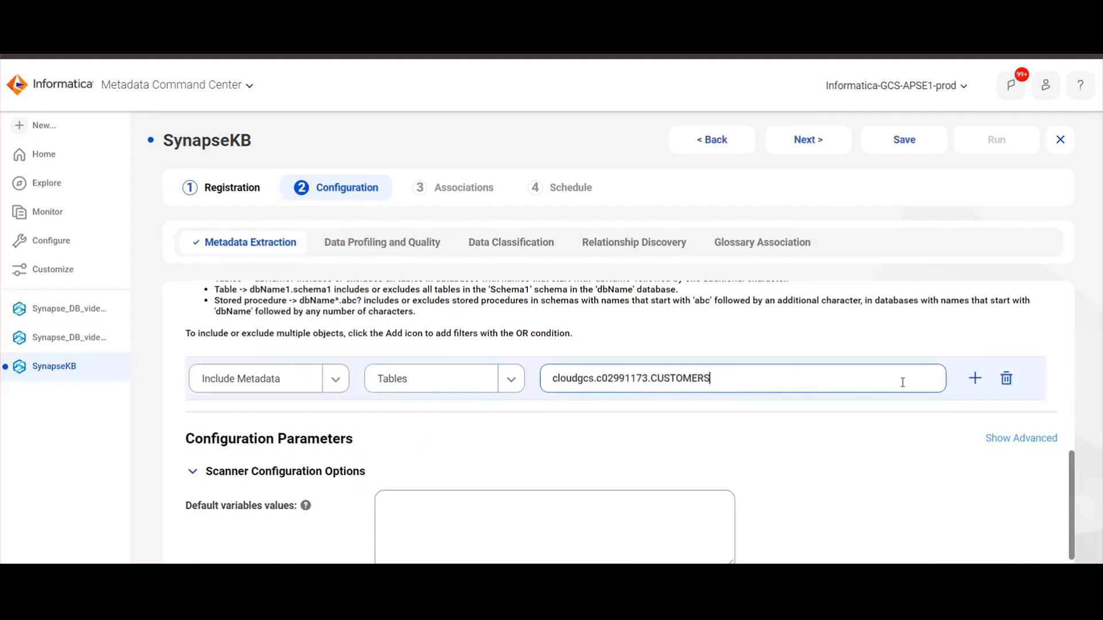
- Add a second filter that includes metadata for Views at cloudgcs.c02991173.CUSTOMERS_vw
{"action": "left_click", "coordinate": [975, 378]}
{"action": "left_click", "coordinate": [253, 422]}
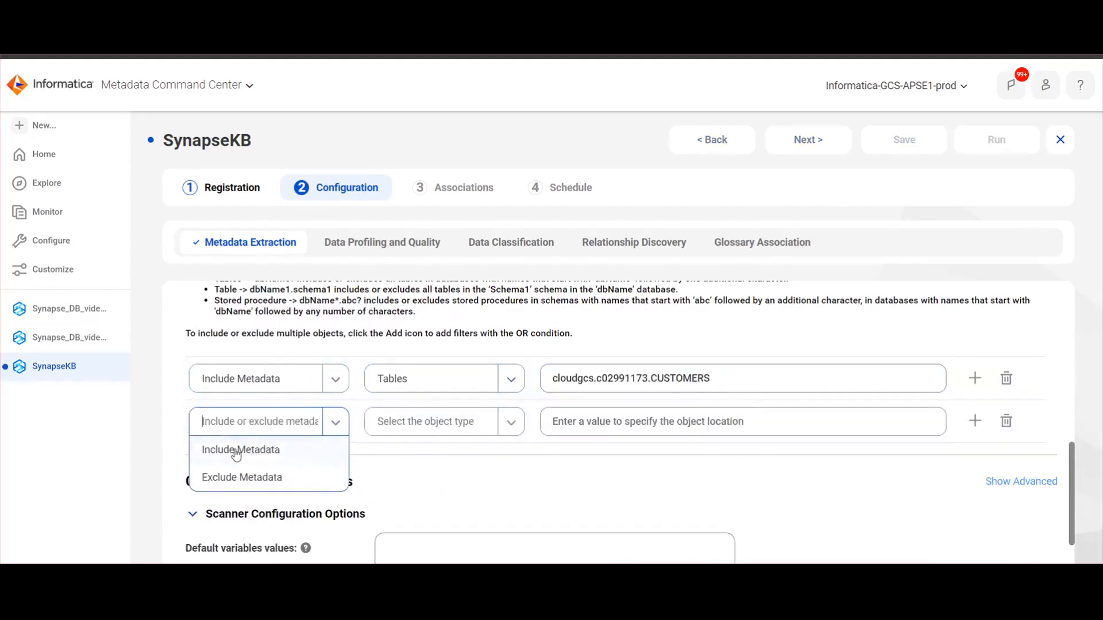
{"action": "left_click", "coordinate": [242, 450]}
{"action": "left_click", "coordinate": [407, 425]}
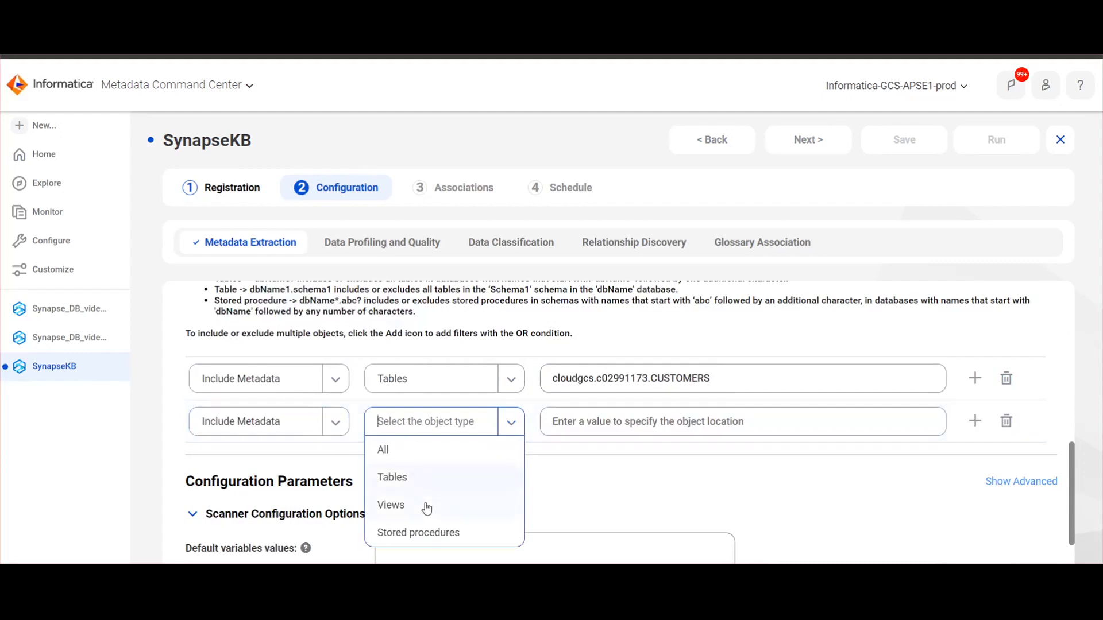
{"action": "left_click", "coordinate": [391, 505]}
{"action": "left_click", "coordinate": [600, 423]}
{"action": "type", "text": "cloudgcs.c02991173.CUSTOMERS"}
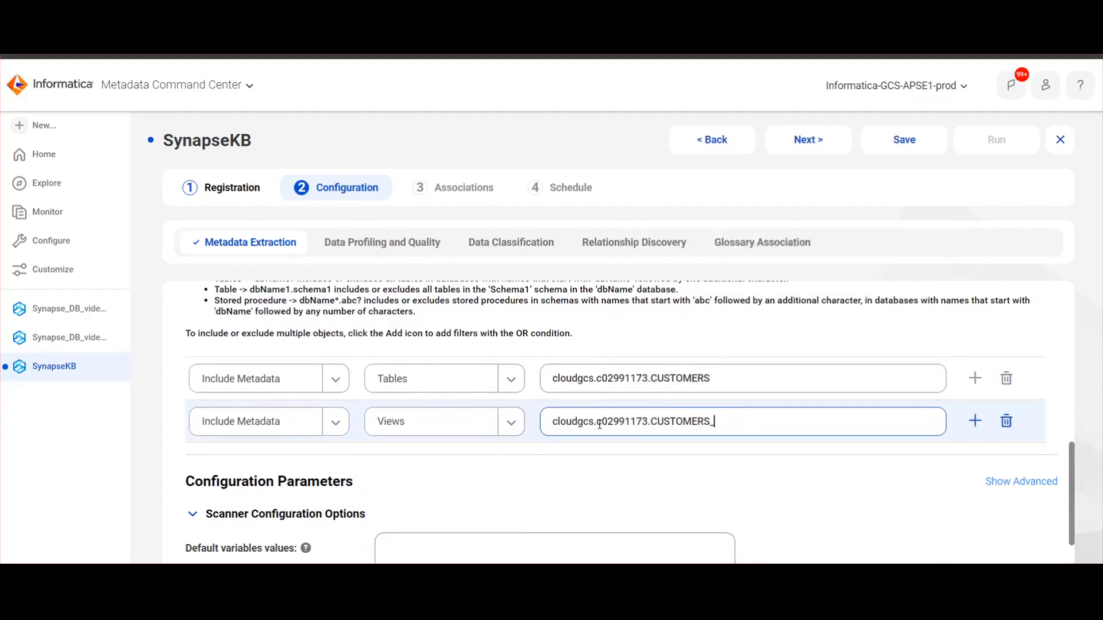
- Enable data profiling for the catalog source and set its runtime environment to 1Ranjig
{"action": "scroll", "coordinate": [603, 427], "scroll_direction": "down", "scroll_amount": 2}
{"action": "scroll", "coordinate": [602, 436], "scroll_direction": "up", "scroll_amount": 5}
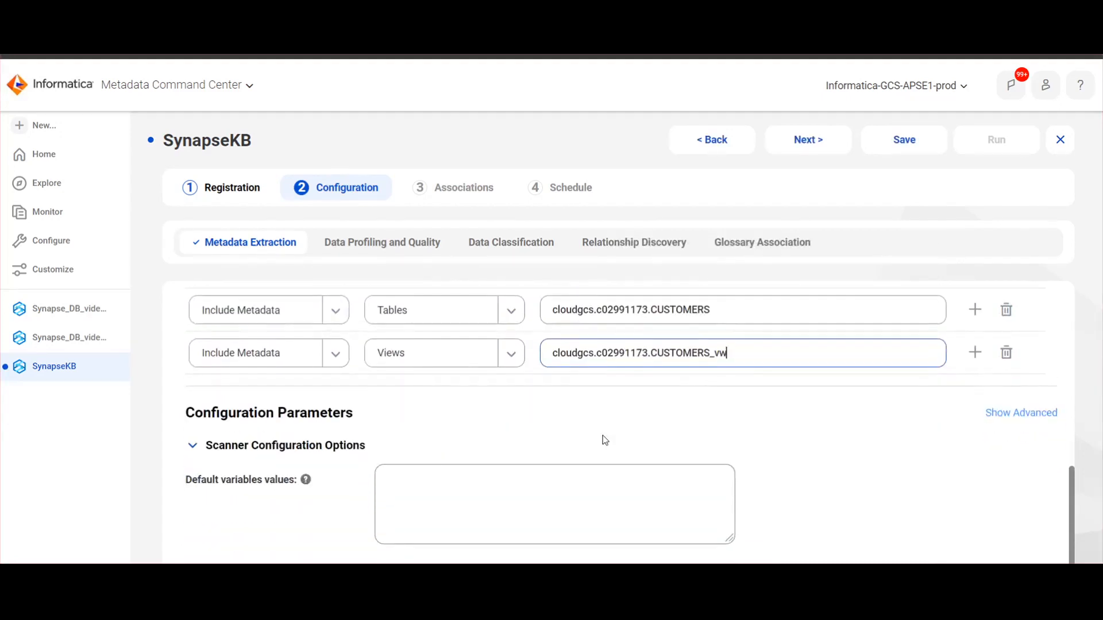
{"action": "scroll", "coordinate": [602, 432], "scroll_direction": "up", "scroll_amount": 5}
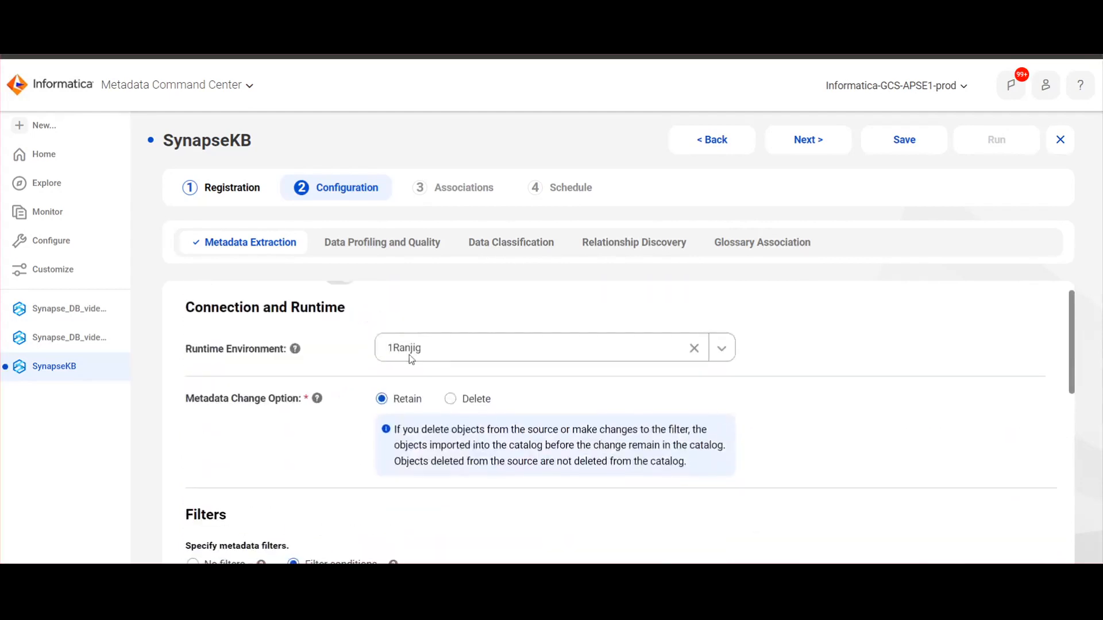
{"action": "scroll", "coordinate": [402, 321], "scroll_direction": "up", "scroll_amount": 1}
{"action": "left_click", "coordinate": [377, 246]}
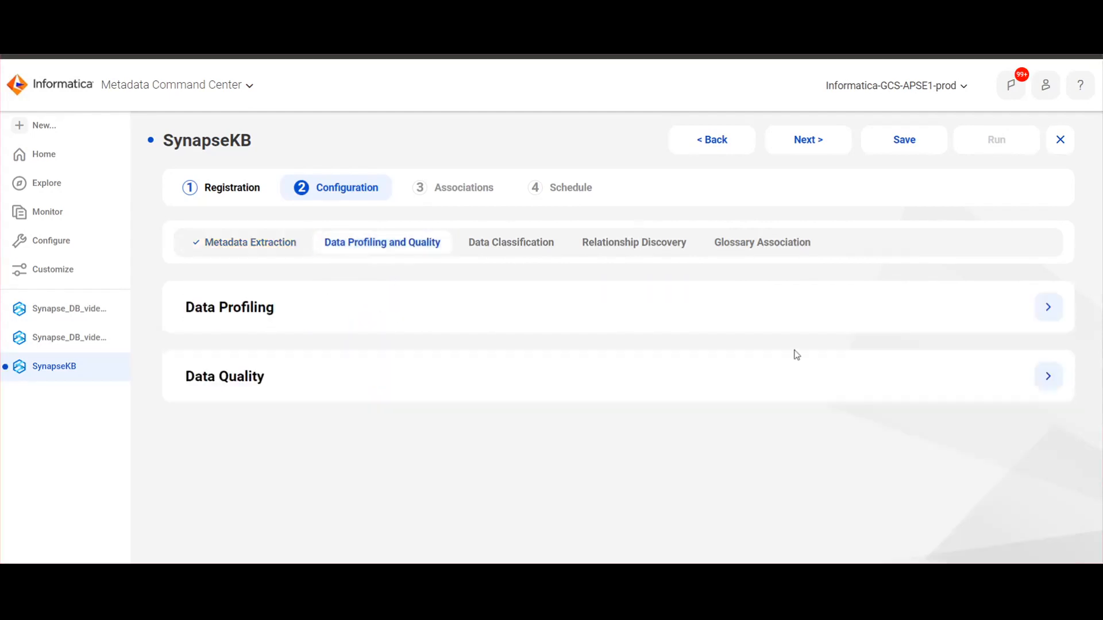
{"action": "left_click", "coordinate": [1048, 307]}
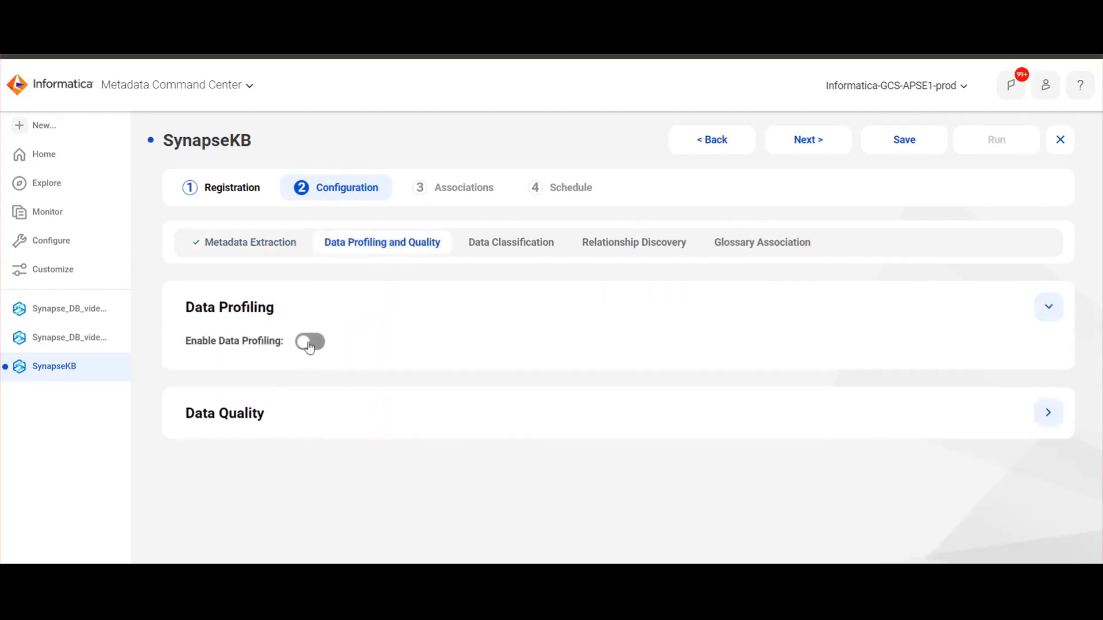
{"action": "left_click", "coordinate": [310, 343]}
{"action": "scroll", "coordinate": [419, 342], "scroll_direction": "down", "scroll_amount": 1}
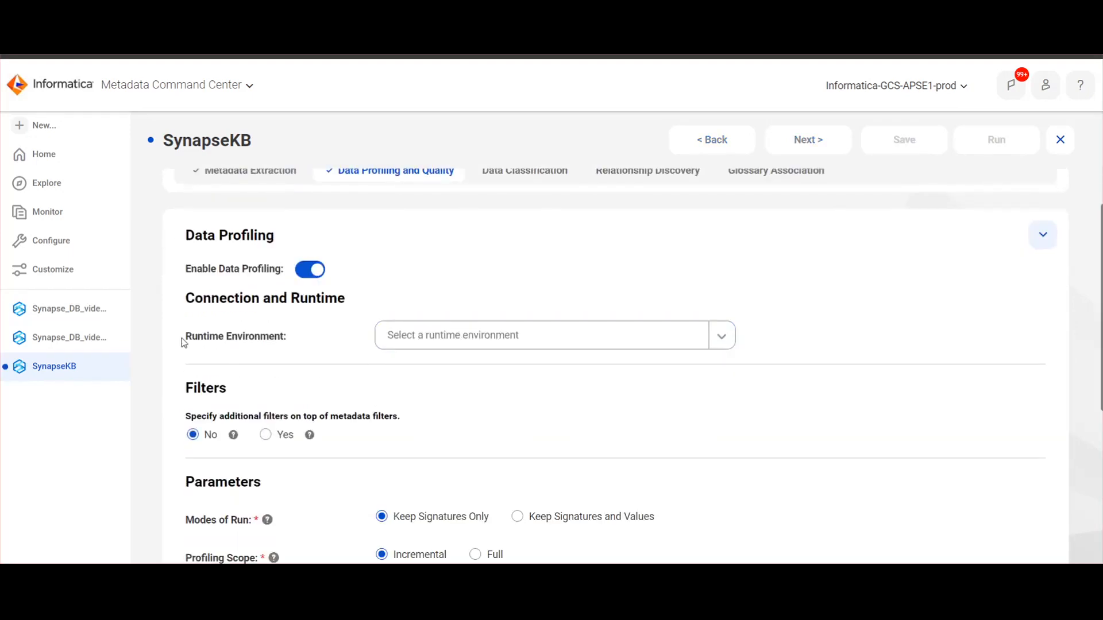
{"action": "left_click", "coordinate": [473, 341]}
{"action": "type", "text": "1Ranjig"}
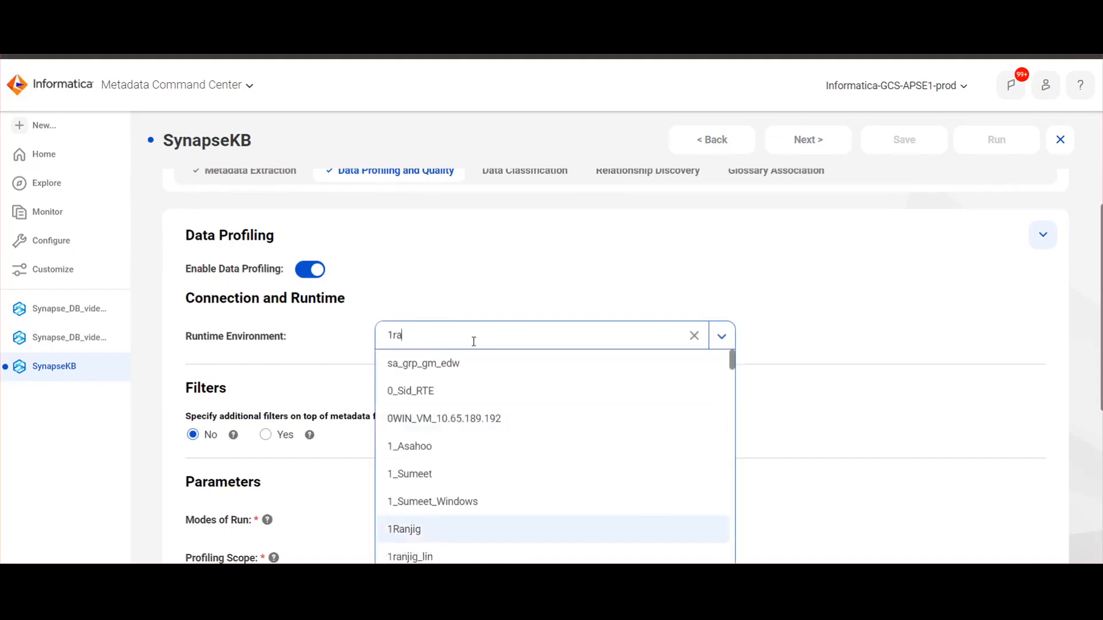
{"action": "key", "text": "Return"}
- Set the profiling run mode to Keep Signatures and Values and the Azure Blob Container to gcslabcontainer
{"action": "scroll", "coordinate": [461, 349], "scroll_direction": "down", "scroll_amount": 1}
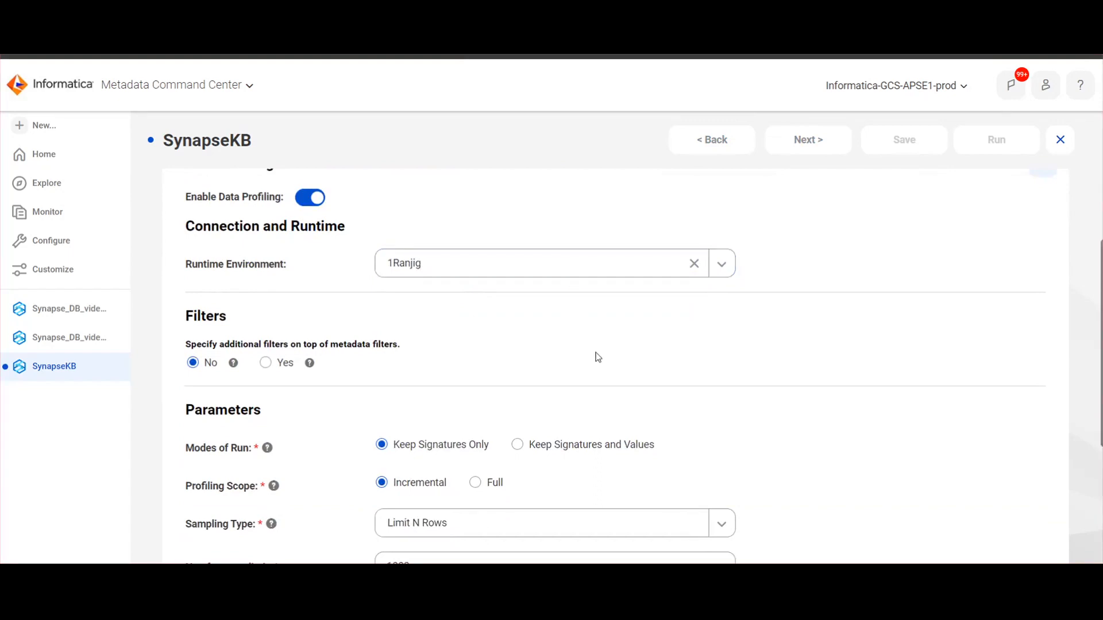
{"action": "left_click", "coordinate": [568, 445]}
{"action": "scroll", "coordinate": [518, 401], "scroll_direction": "down", "scroll_amount": 2}
{"action": "scroll", "coordinate": [518, 401], "scroll_direction": "down", "scroll_amount": 2}
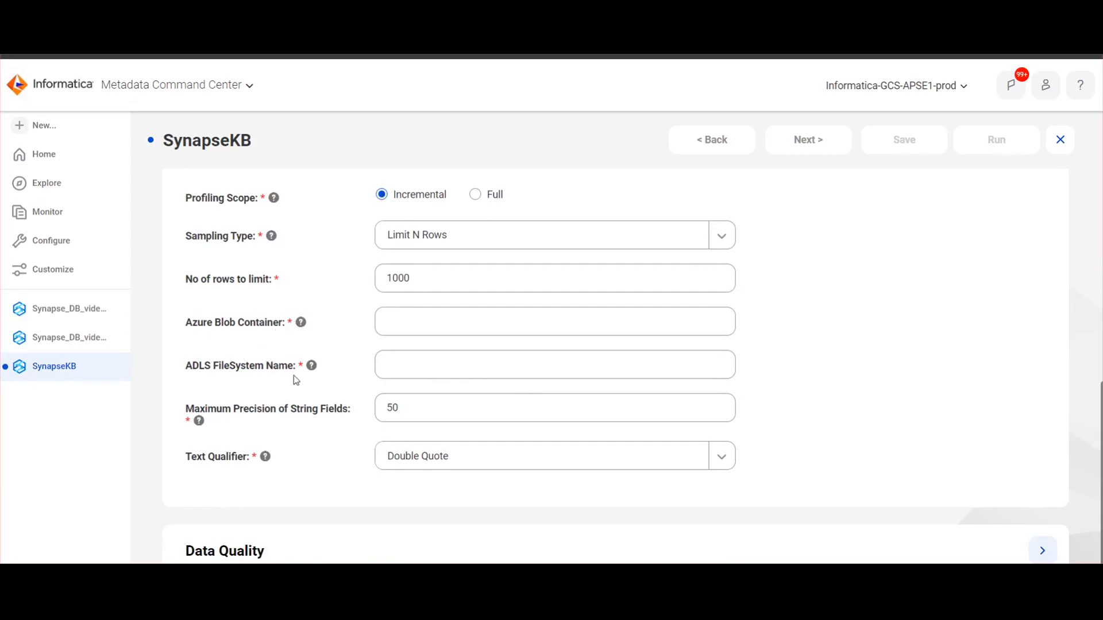
{"action": "left_click", "coordinate": [410, 326]}
{"action": "type", "text": "gcslabcontainer"}
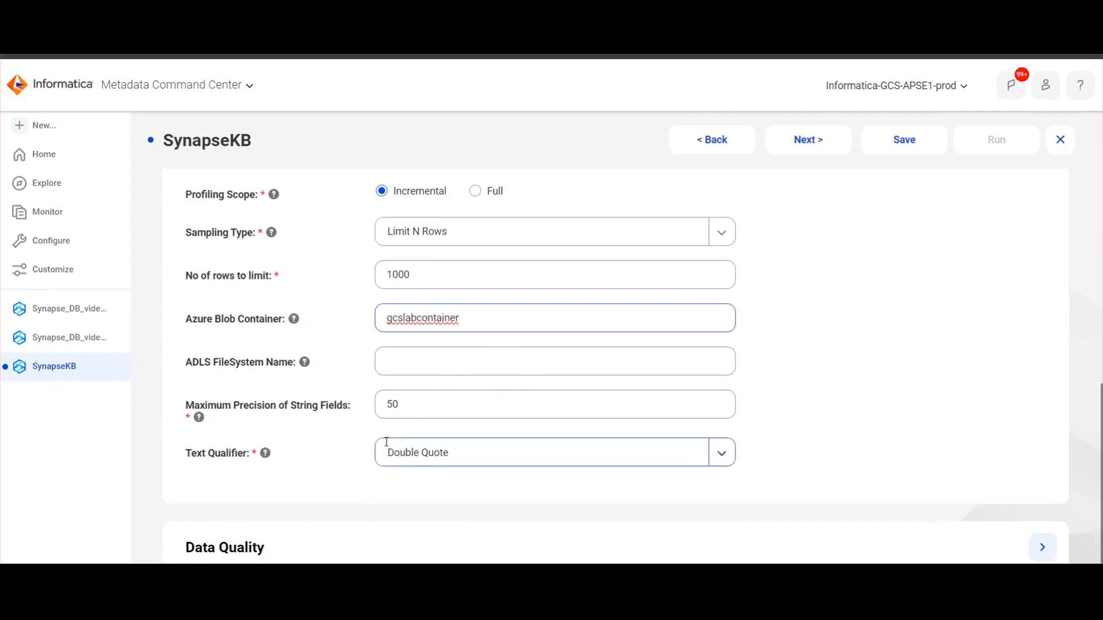
- Enable data classification for the catalog source and choose Data Classification Rules as the method
{"action": "scroll", "coordinate": [386, 441], "scroll_direction": "up", "scroll_amount": 10}
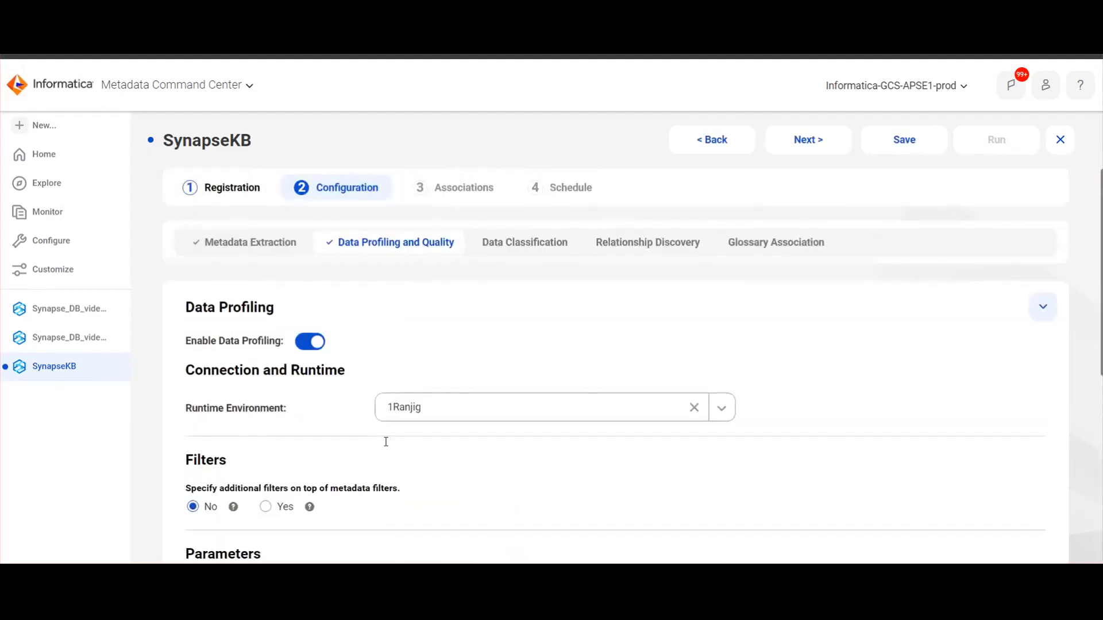
{"action": "left_click", "coordinate": [561, 248]}
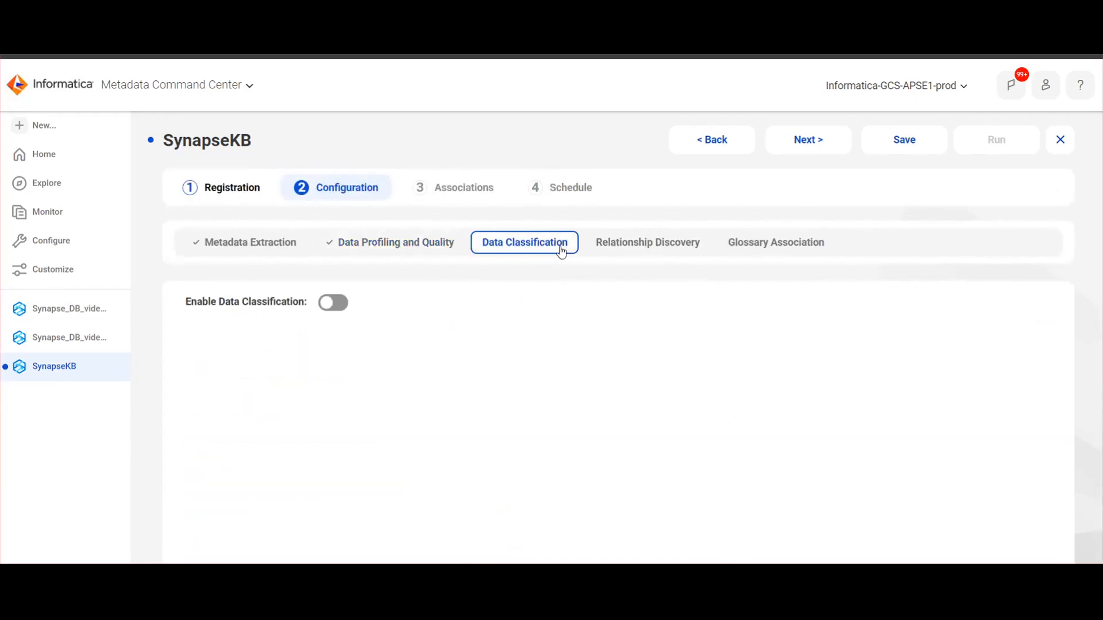
{"action": "left_click", "coordinate": [333, 303]}
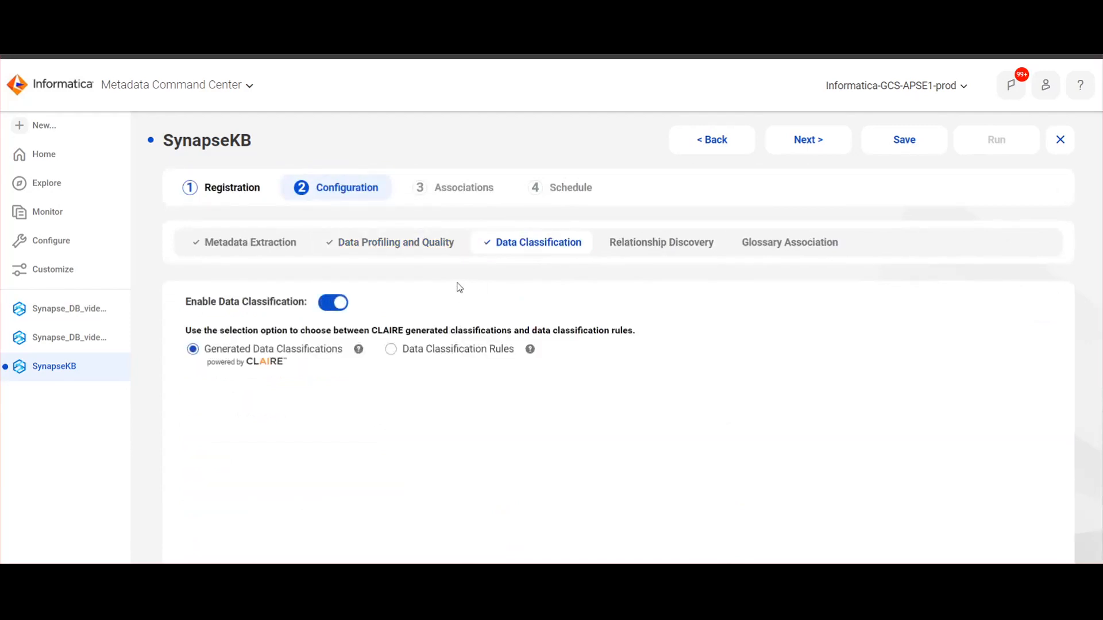
{"action": "left_click", "coordinate": [423, 355]}
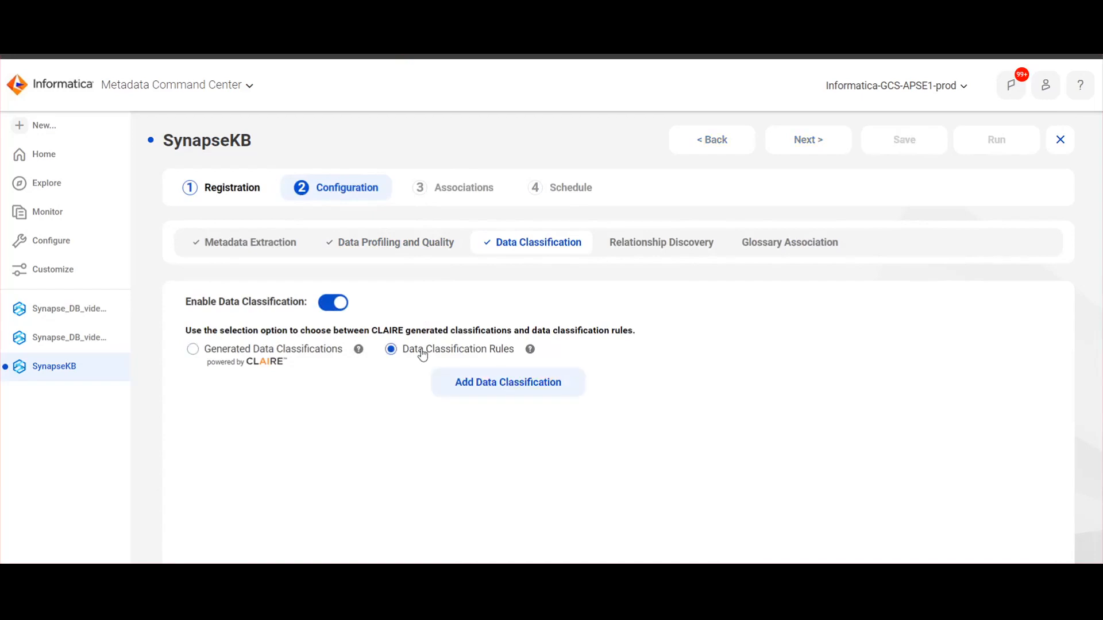
- Search the data classifications for "name" and "email", selecting First Name, Email and Emailアドレス
{"action": "left_click", "coordinate": [468, 390]}
{"action": "type", "text": "name"}
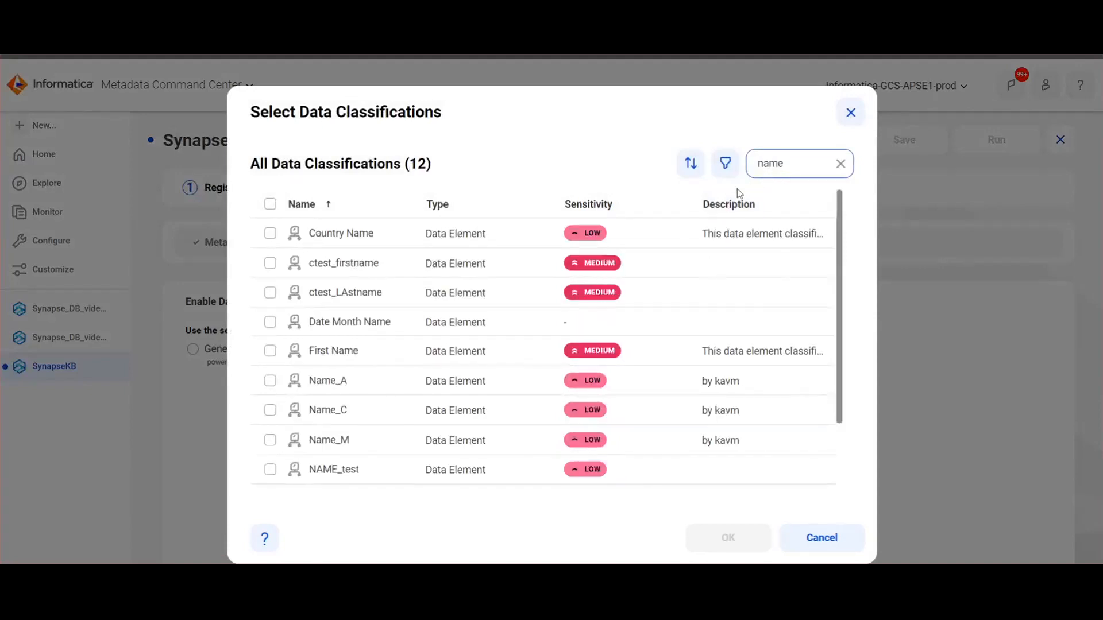
{"action": "left_click", "coordinate": [347, 353]}
{"action": "double_click", "coordinate": [775, 170]}
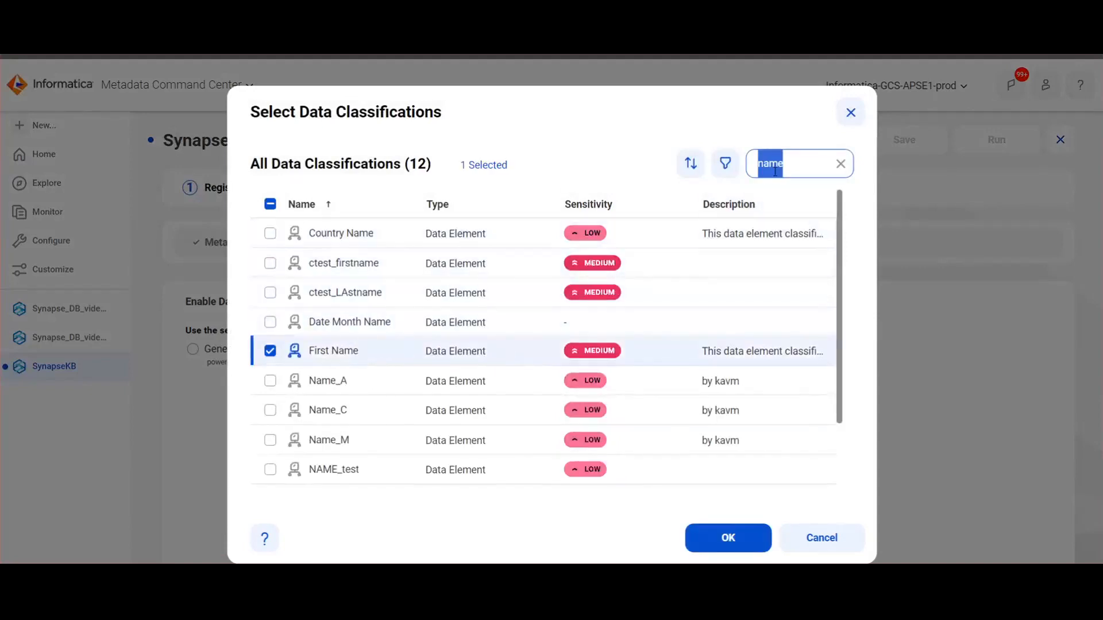
{"action": "type", "text": "emi"}
{"action": "type", "text": "ail"}
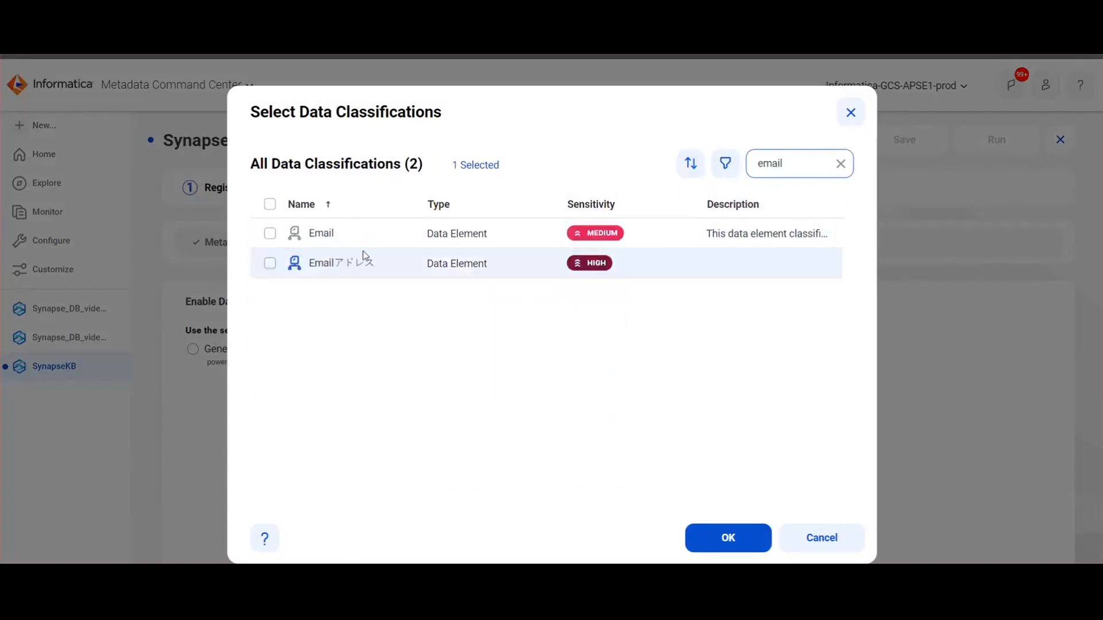
{"action": "left_click", "coordinate": [269, 204]}
- Select the Phone Number USA, Country ISO Code and Country Name classifications too, and add the whole selection to the catalog source
{"action": "double_click", "coordinate": [789, 165]}
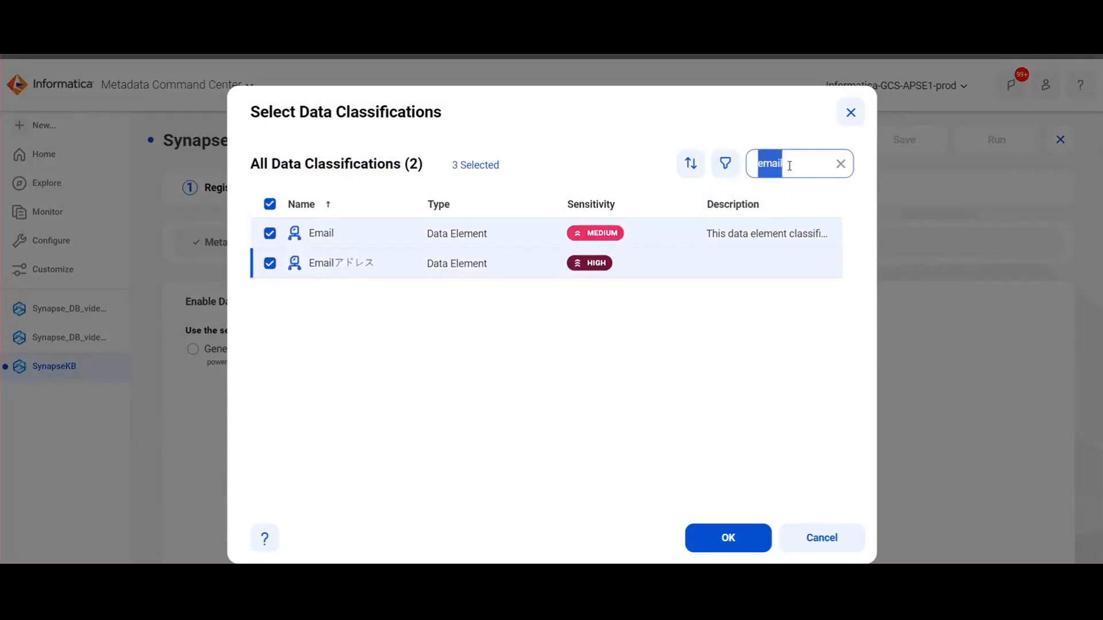
{"action": "type", "text": "phone"}
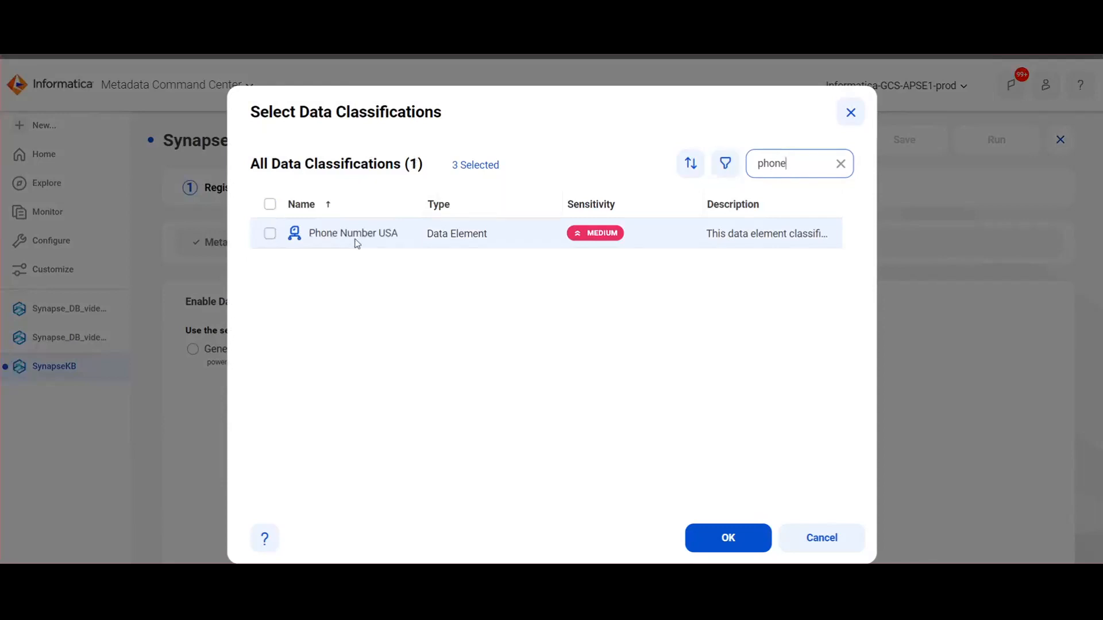
{"action": "left_click", "coordinate": [356, 239]}
{"action": "double_click", "coordinate": [776, 167]}
{"action": "type", "text": "country"}
{"action": "left_click", "coordinate": [299, 232]}
{"action": "left_click", "coordinate": [348, 264]}
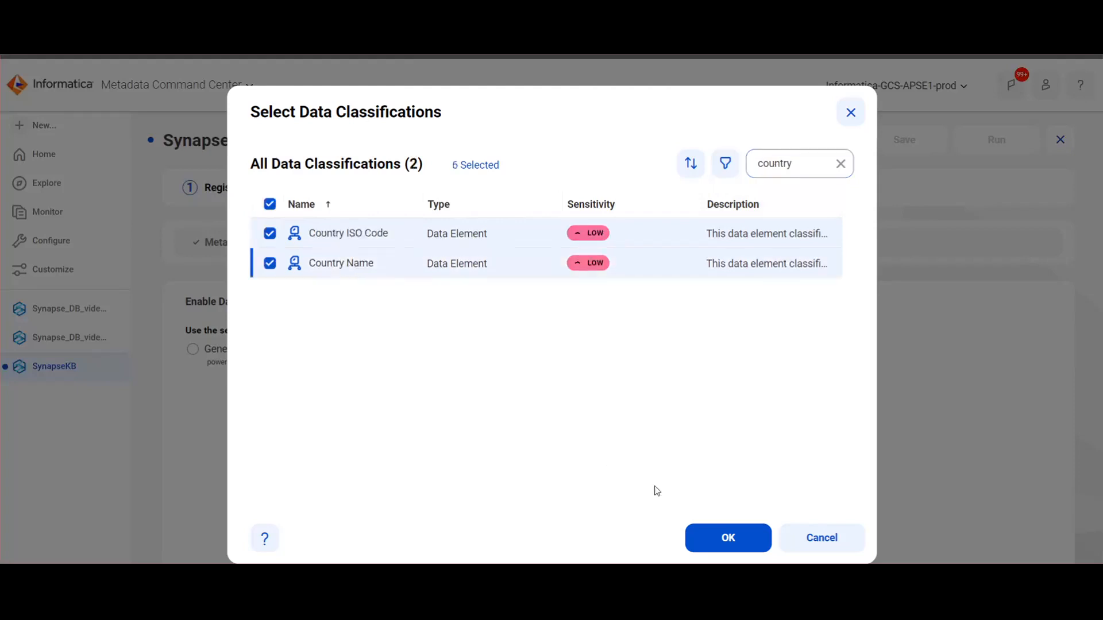
{"action": "left_click", "coordinate": [728, 538]}
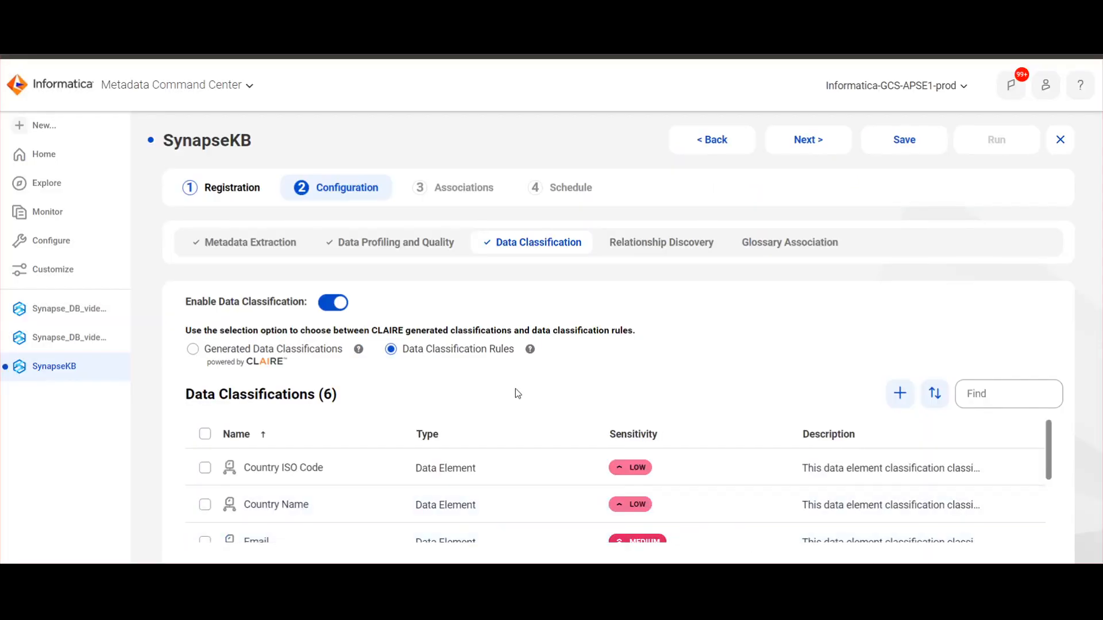
- Enable relationship discovery and set the Joinable Tables Relationship containment score threshold to 0.4
{"action": "left_click", "coordinate": [677, 246]}
{"action": "left_click", "coordinate": [351, 302]}
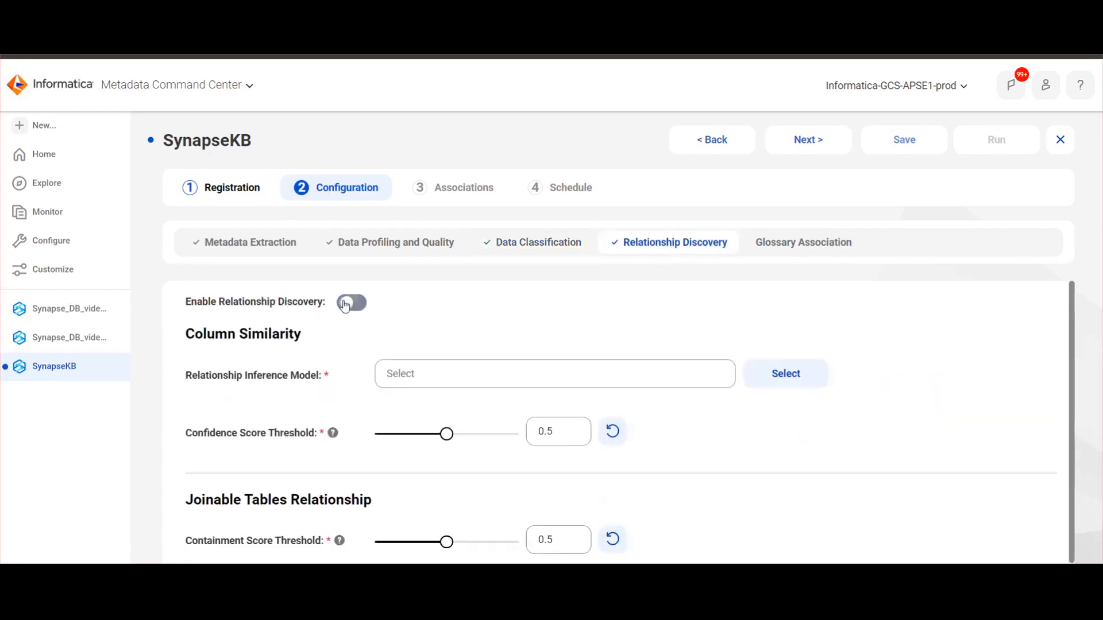
{"action": "scroll", "coordinate": [438, 310], "scroll_direction": "down", "scroll_amount": 2}
{"action": "left_click", "coordinate": [574, 523]}
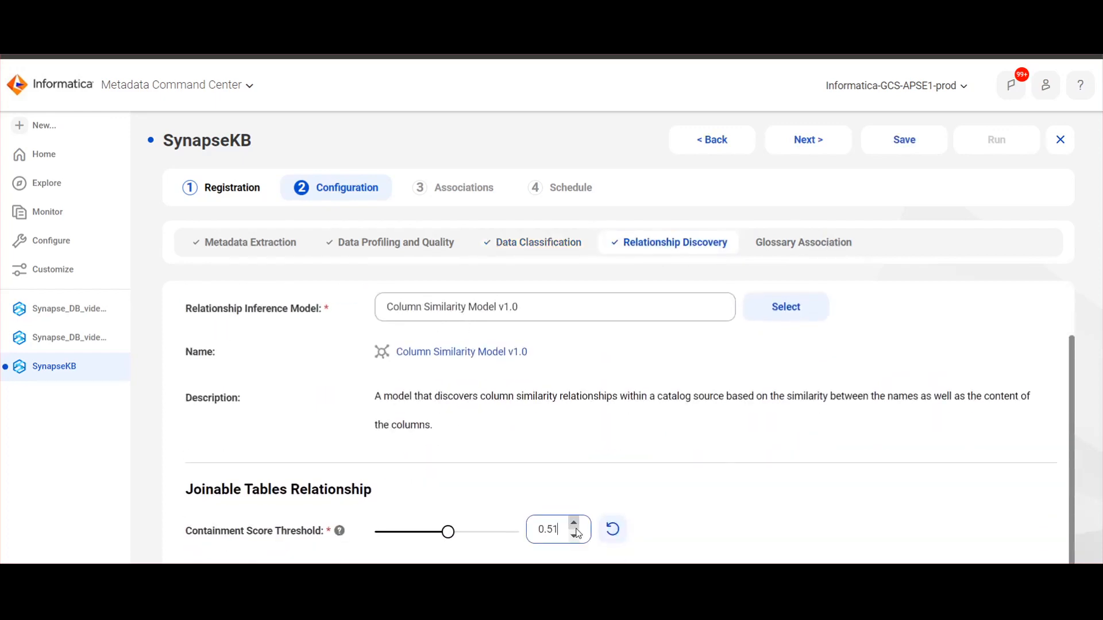
{"action": "left_click", "coordinate": [574, 537]}
{"action": "left_click", "coordinate": [574, 536]}
{"action": "left_click", "coordinate": [574, 537]}
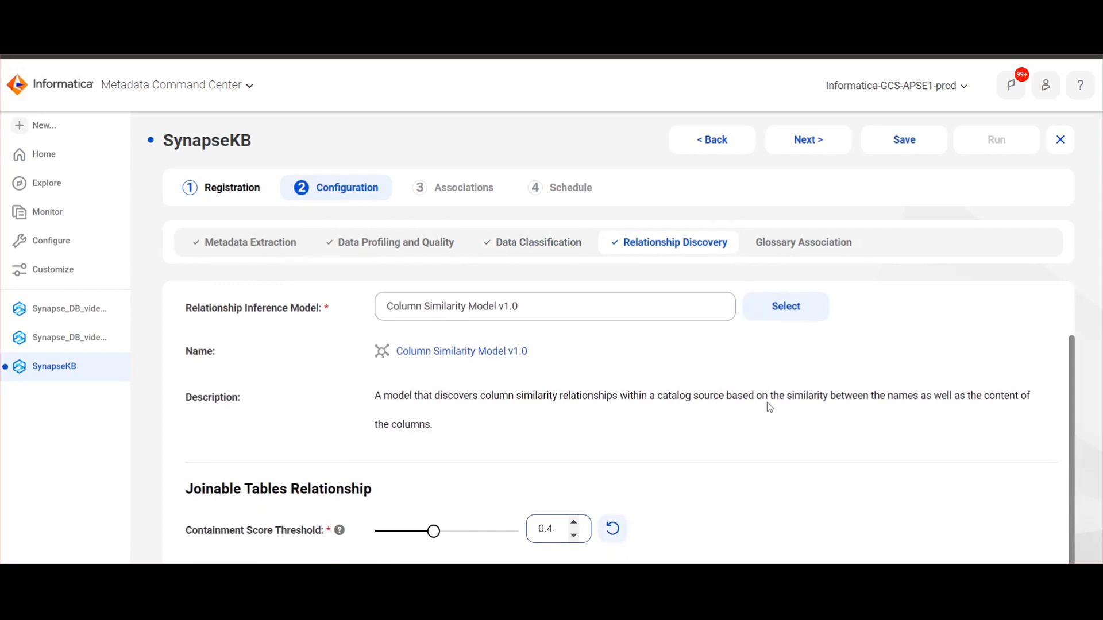
{"action": "scroll", "coordinate": [769, 402], "scroll_direction": "up", "scroll_amount": 1}
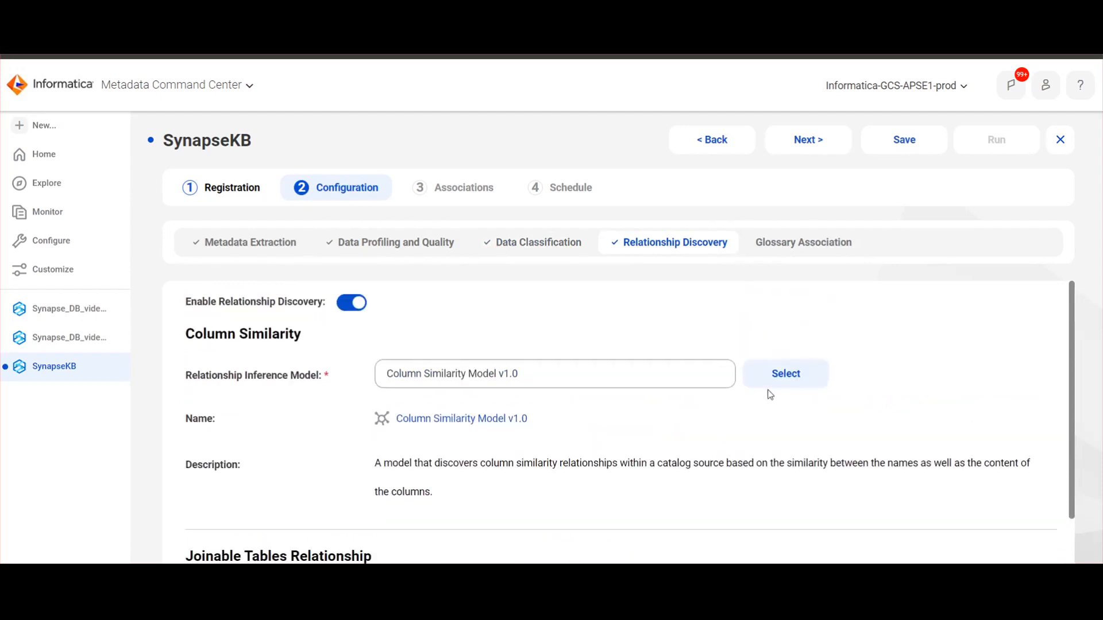
- Enable glossary association and set the confidence score threshold for auto-acceptance to 80%
{"action": "left_click", "coordinate": [792, 247]}
{"action": "left_click", "coordinate": [344, 303]}
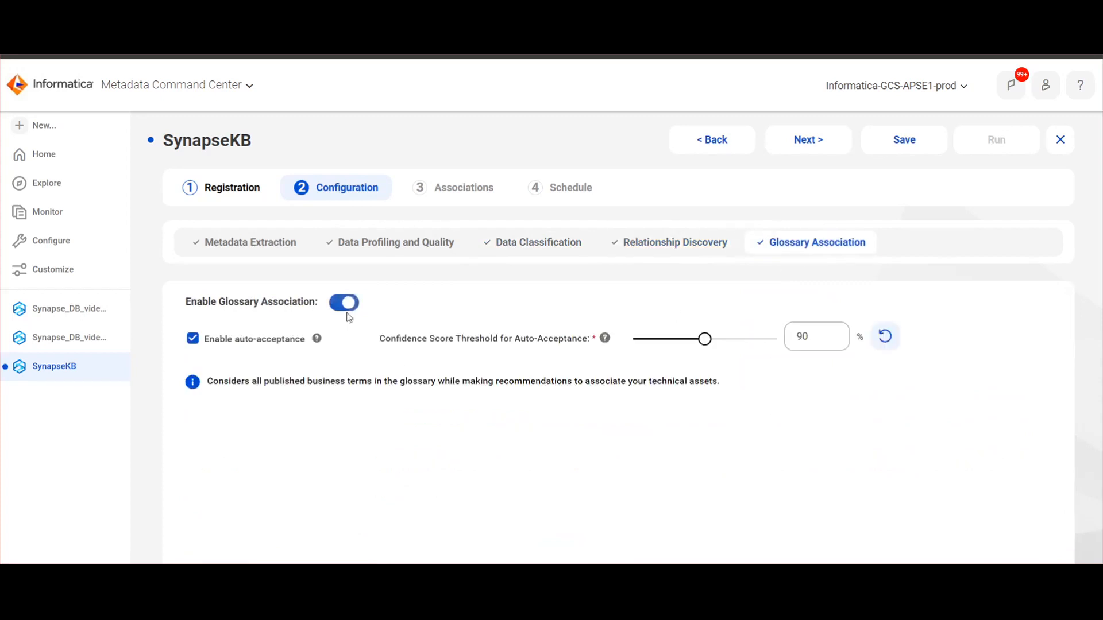
{"action": "left_click", "coordinate": [636, 340]}
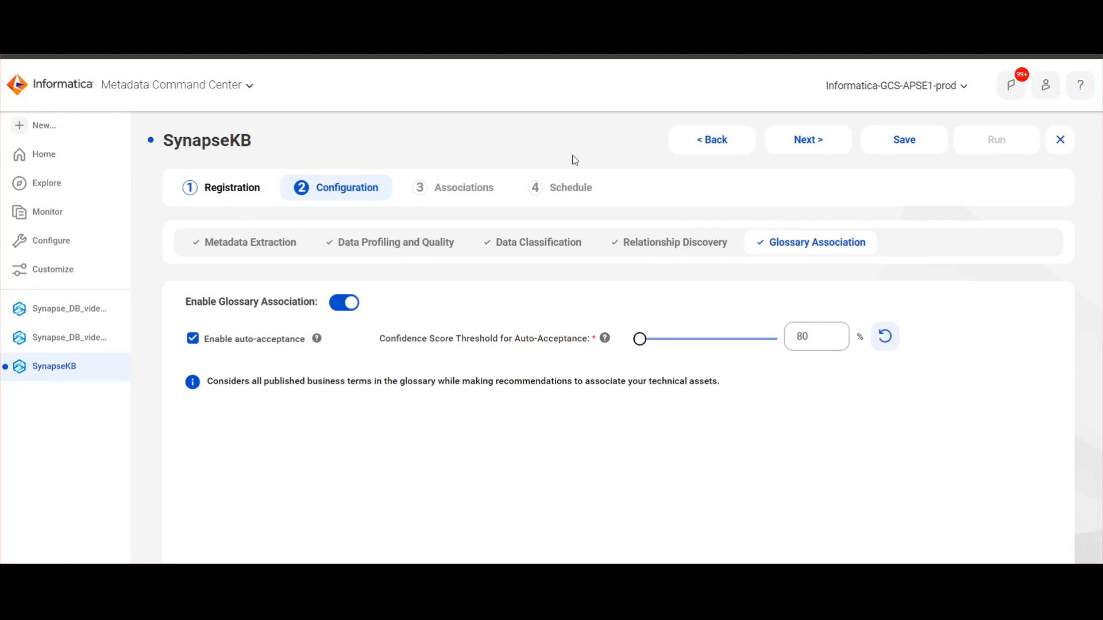
- Save the SynapseKB catalog source and run its job with metadata extraction, profiling, classification, relationship discovery and glossary association
{"action": "left_click", "coordinate": [906, 148]}
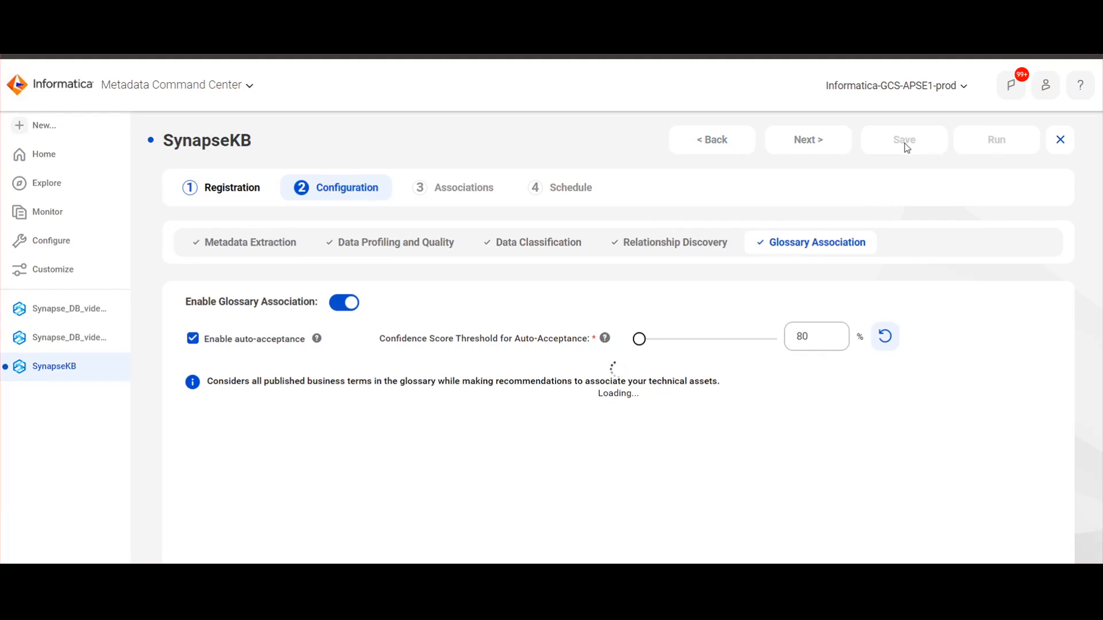
{"action": "left_click", "coordinate": [979, 147]}
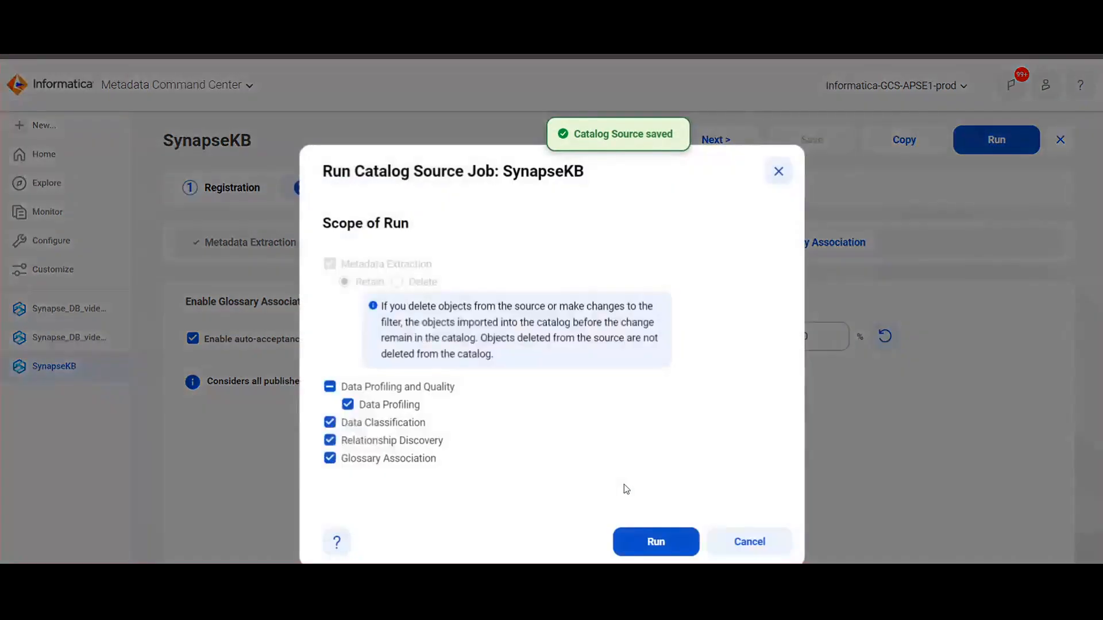
{"action": "left_click", "coordinate": [661, 542]}
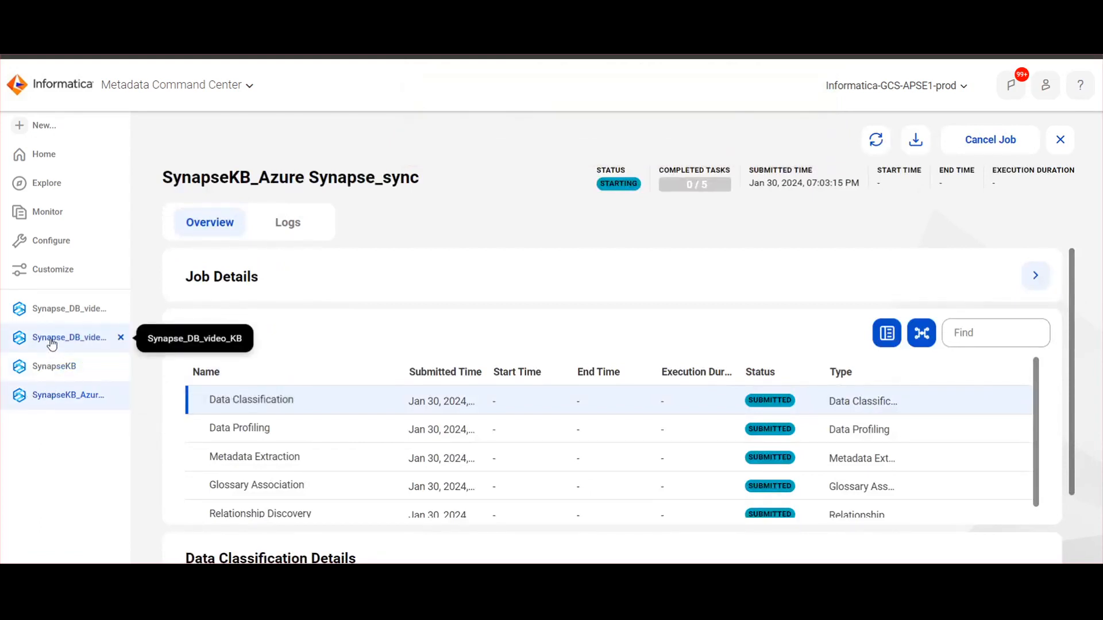
- Examine the registration, metadata extraction filters and data profiling settings of the Synapse_DB_video_KB catalog source
{"action": "left_click", "coordinate": [53, 340]}
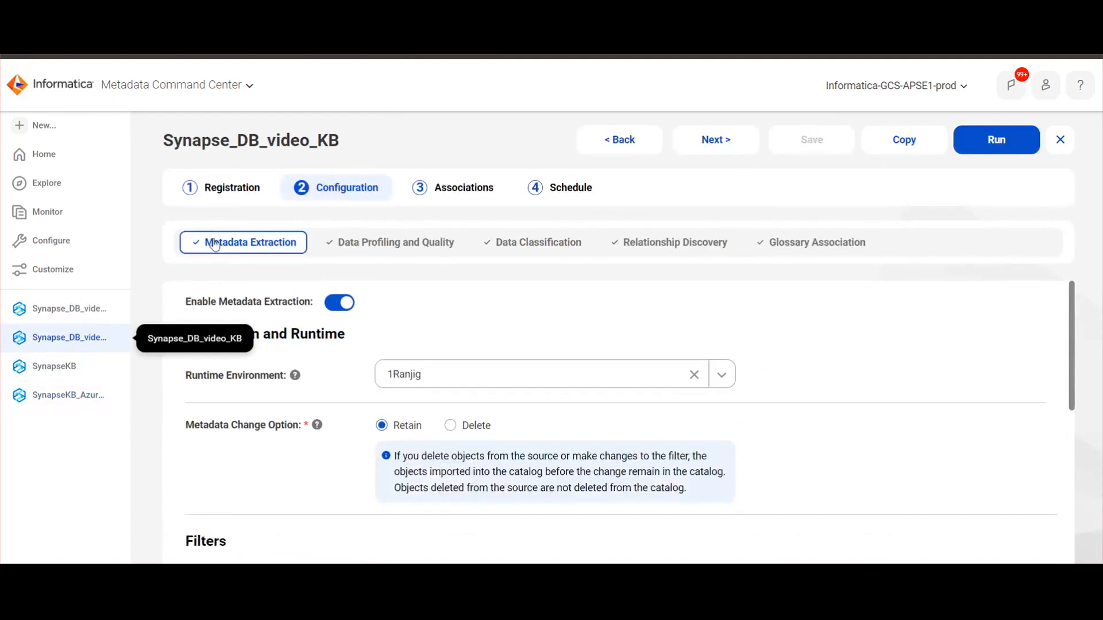
{"action": "left_click", "coordinate": [227, 193]}
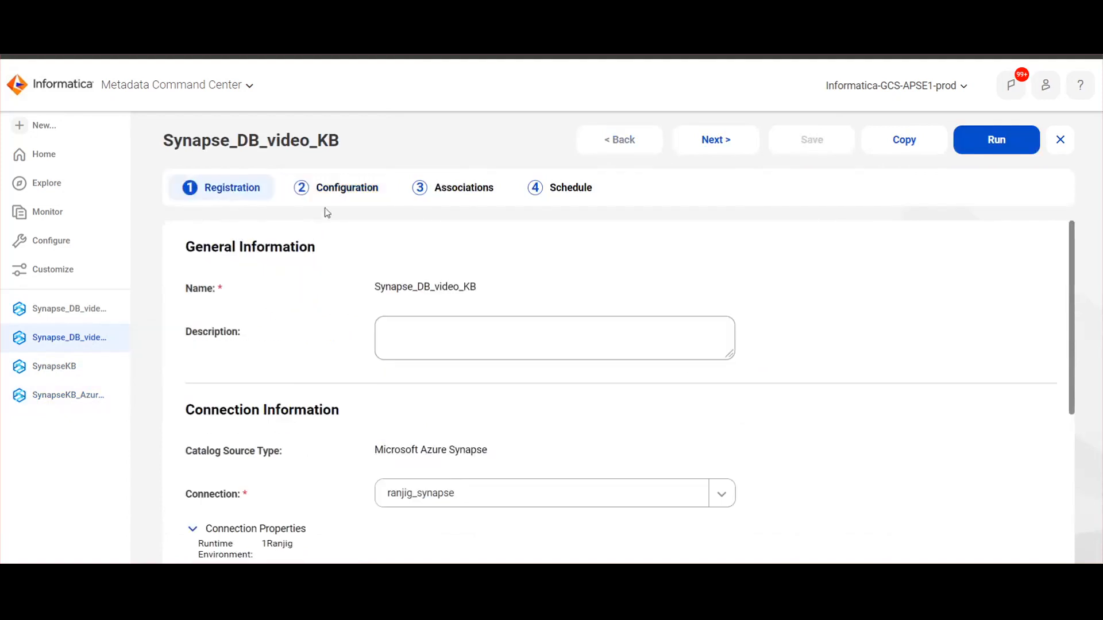
{"action": "left_click", "coordinate": [345, 193]}
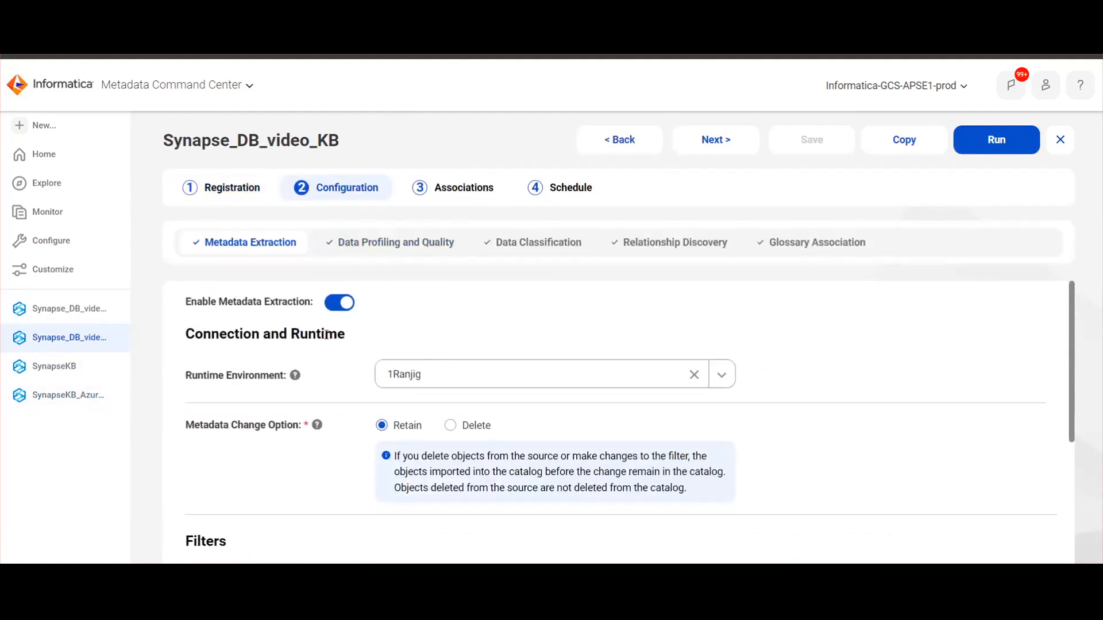
{"action": "scroll", "coordinate": [370, 405], "scroll_direction": "down", "scroll_amount": 3}
{"action": "scroll", "coordinate": [370, 405], "scroll_direction": "down", "scroll_amount": 3}
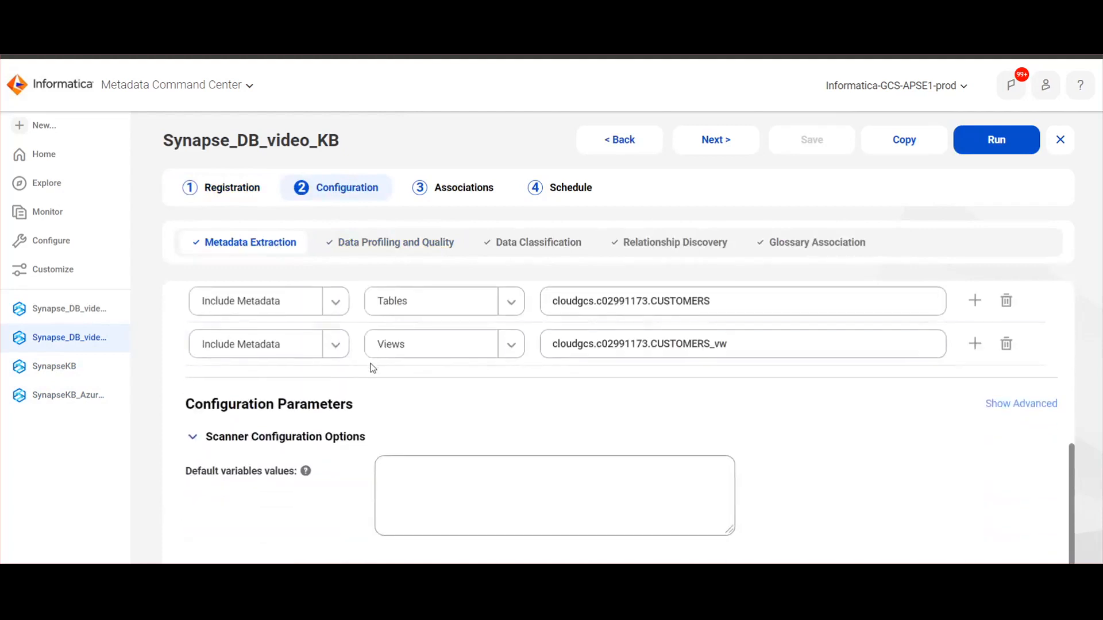
{"action": "left_click", "coordinate": [396, 242]}
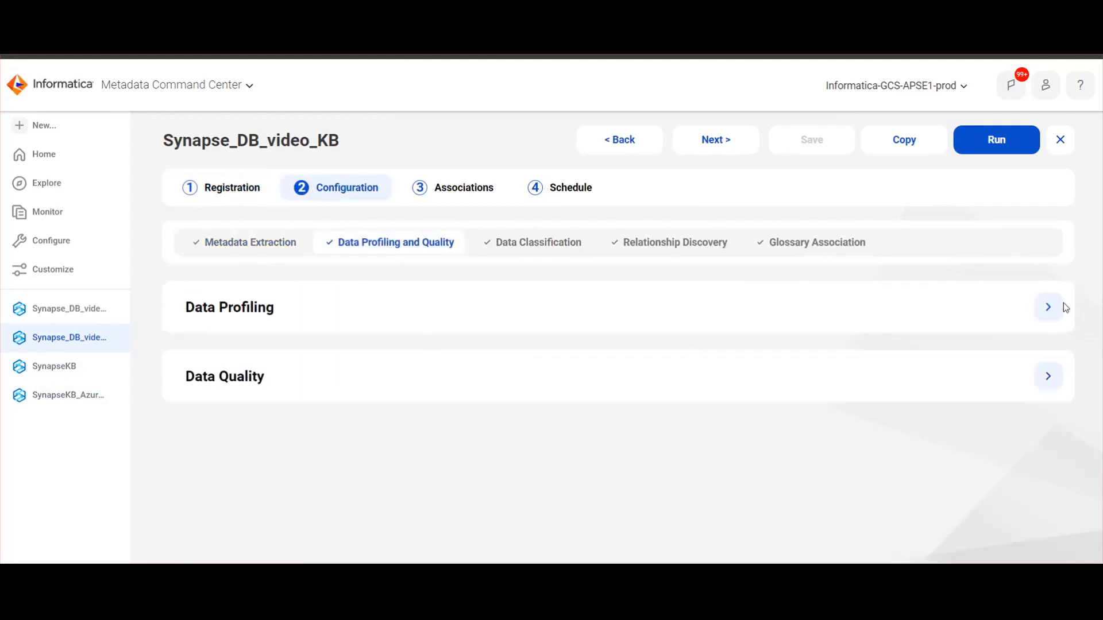
{"action": "left_click", "coordinate": [1048, 307]}
{"action": "scroll", "coordinate": [514, 457], "scroll_direction": "down", "scroll_amount": 3}
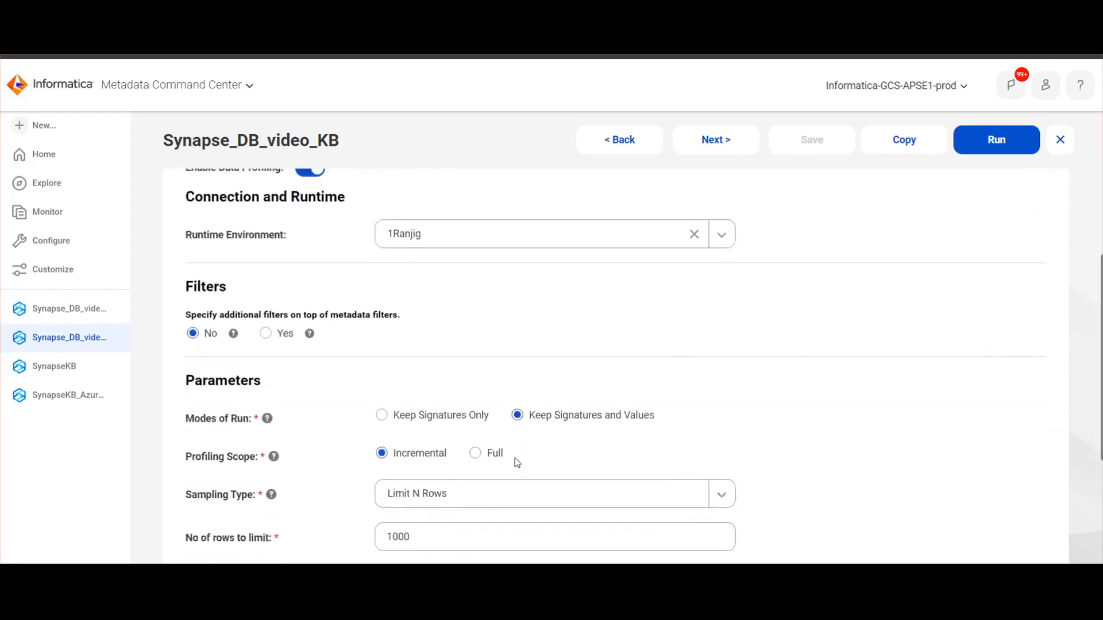
{"action": "scroll", "coordinate": [514, 457], "scroll_direction": "down", "scroll_amount": 5}
{"action": "scroll", "coordinate": [552, 359], "scroll_direction": "up", "scroll_amount": 8}
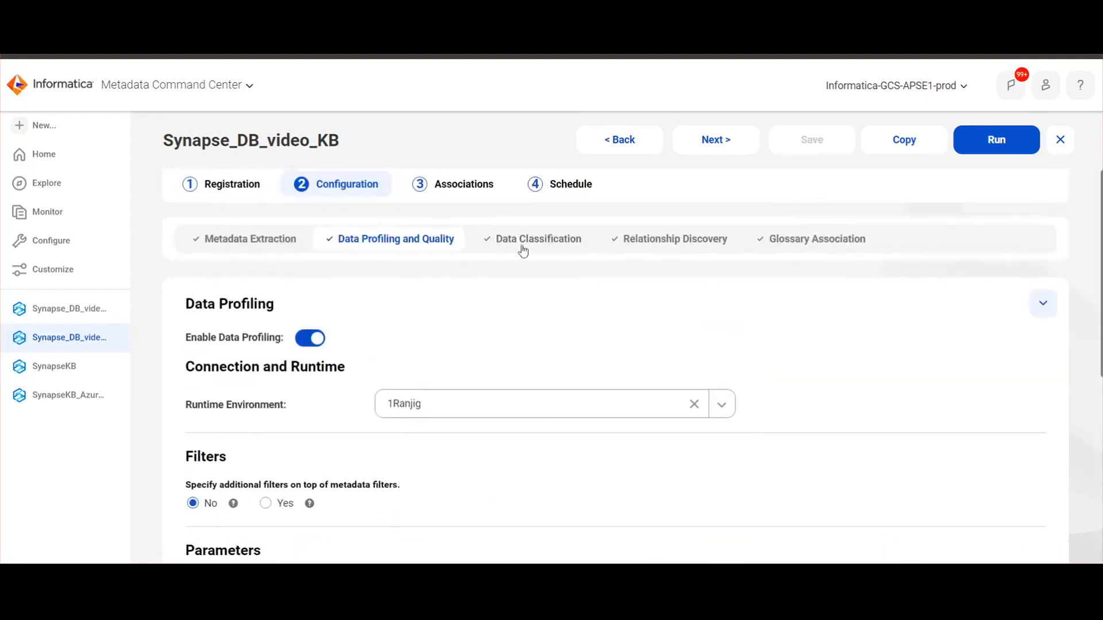
- Examine the data classification, relationship discovery and glossary association settings of Synapse_DB_video_KB
{"action": "left_click", "coordinate": [522, 244]}
{"action": "scroll", "coordinate": [652, 428], "scroll_direction": "down", "scroll_amount": 3}
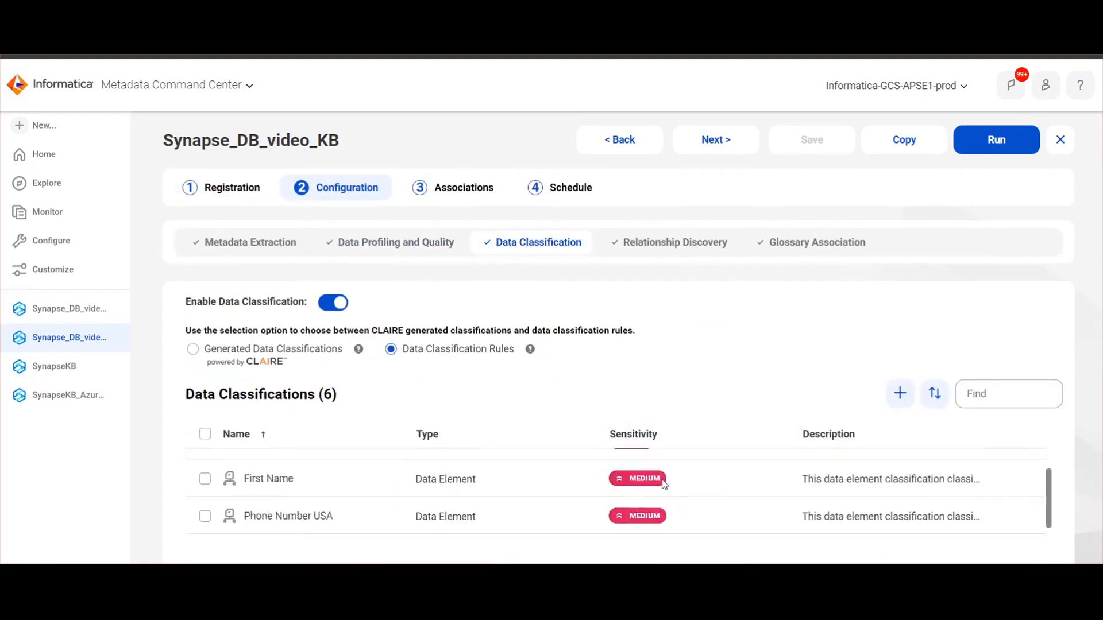
{"action": "left_click", "coordinate": [689, 243]}
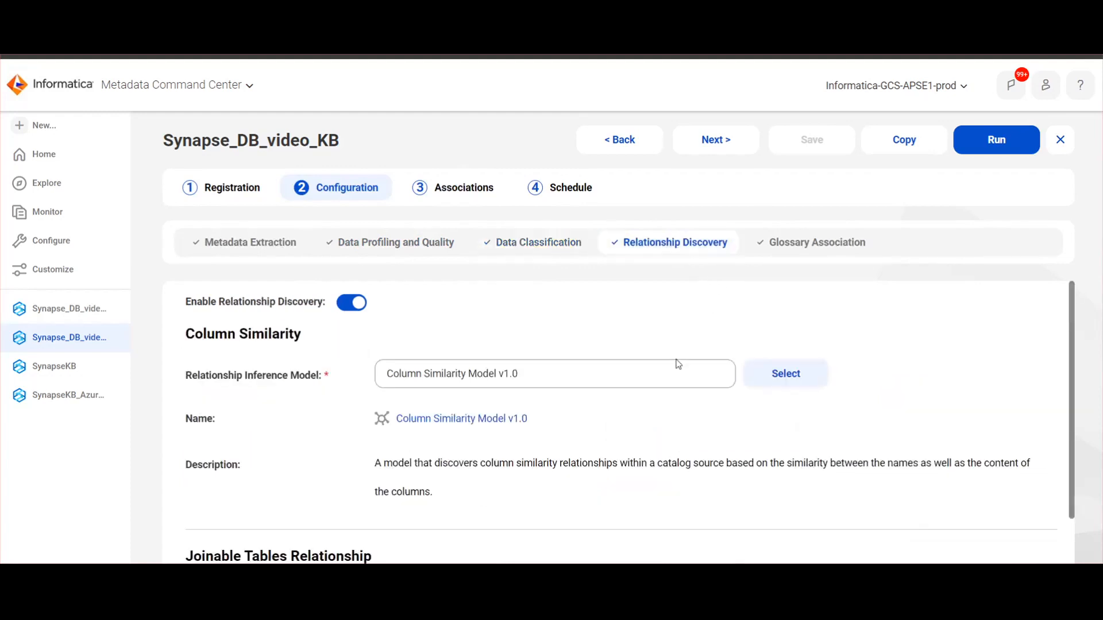
{"action": "scroll", "coordinate": [689, 397], "scroll_direction": "down", "scroll_amount": 2}
{"action": "left_click", "coordinate": [839, 249]}
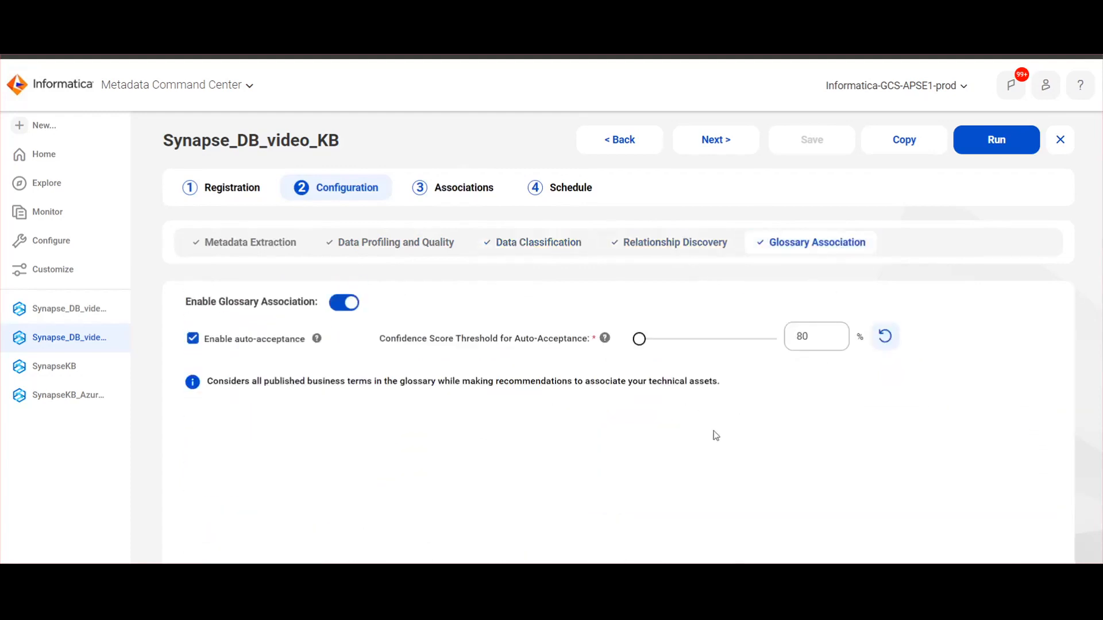
- Review the metadata extraction results of the completed Synapse_DB_video_KB job and copy the catalog source name from its title
{"action": "left_click", "coordinate": [73, 310]}
{"action": "scroll", "coordinate": [482, 413], "scroll_direction": "down", "scroll_amount": 5}
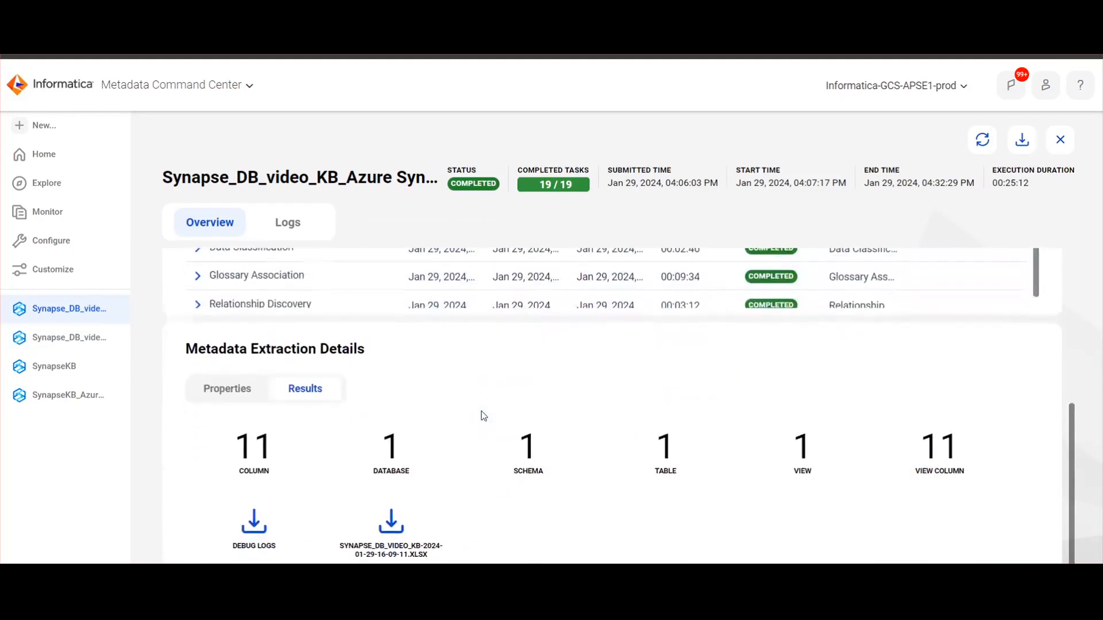
{"action": "scroll", "coordinate": [484, 415], "scroll_direction": "up", "scroll_amount": 5}
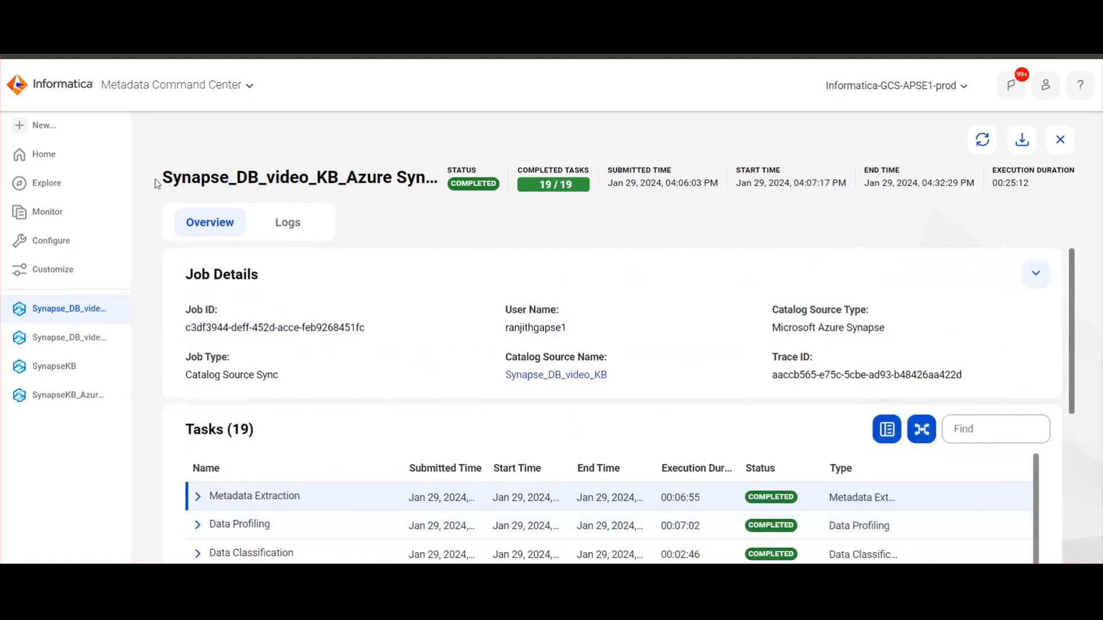
{"action": "left_click_drag", "start_coordinate": [156, 183], "coordinate": [338, 171]}
{"action": "key", "text": "ctrl+c"}
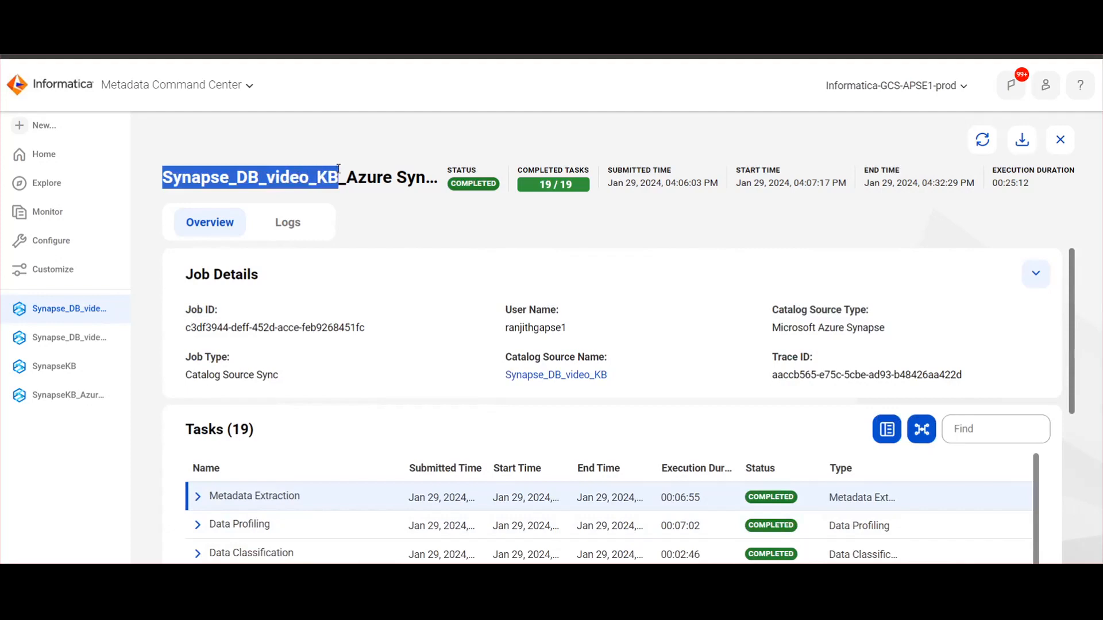
- Switch to Data Governance and Catalog, search for Synapse_DB_video_KB and open that catalog source
{"action": "left_click", "coordinate": [437, 56]}
{"action": "left_click", "coordinate": [440, 79]}
{"action": "key", "text": "ctrl+v"}
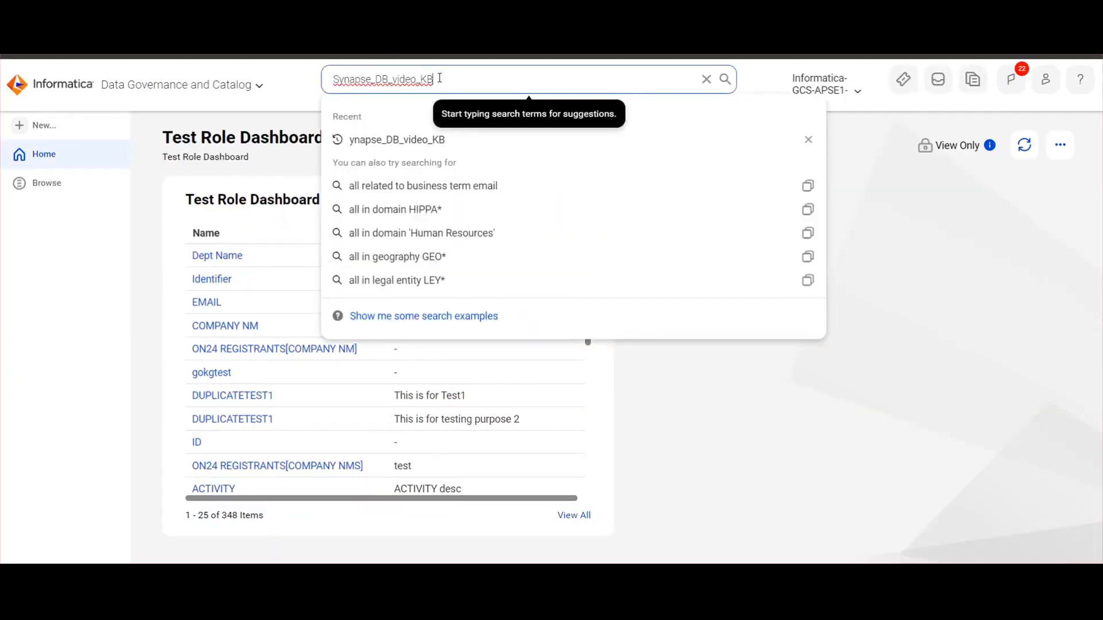
{"action": "key", "text": "Return"}
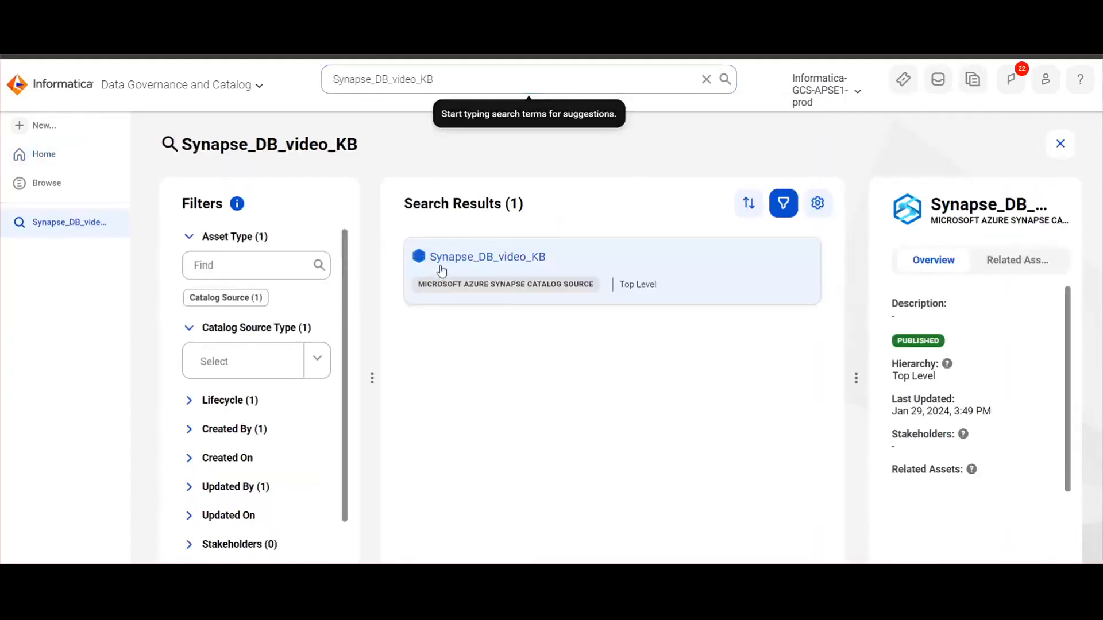
{"action": "left_click", "coordinate": [442, 259]}
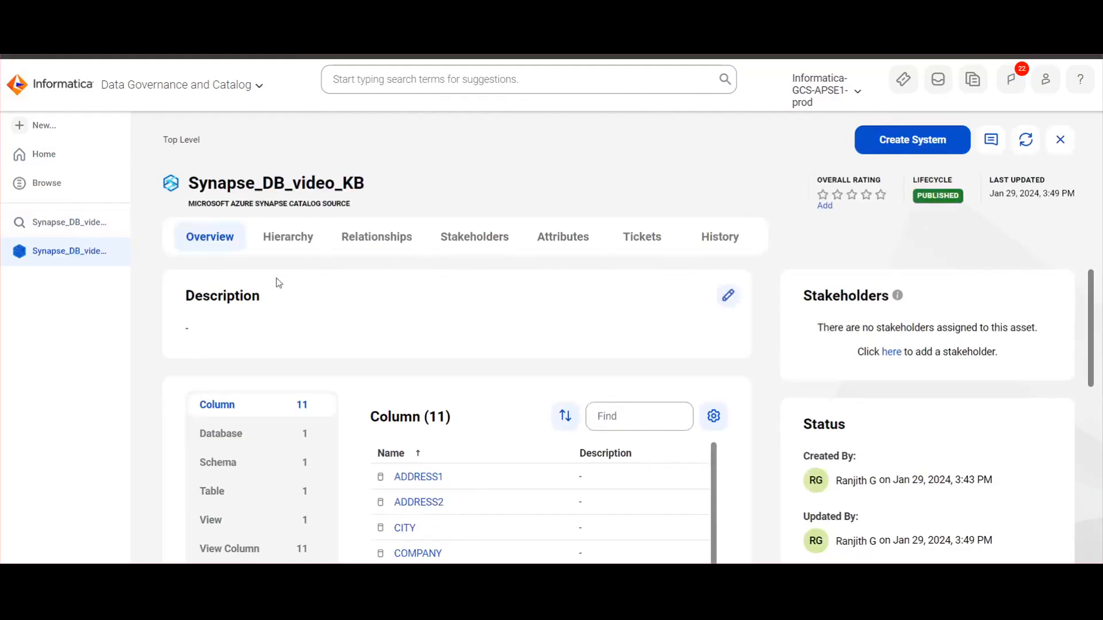
- Review the asset overview of Synapse_DB_video_KB and expand its hierarchy from the cloudgcs database through the schema to CUSTOMERS and CUSTOMERS_vw
{"action": "scroll", "coordinate": [309, 340], "scroll_direction": "down", "scroll_amount": 5}
{"action": "scroll", "coordinate": [302, 368], "scroll_direction": "up", "scroll_amount": 5}
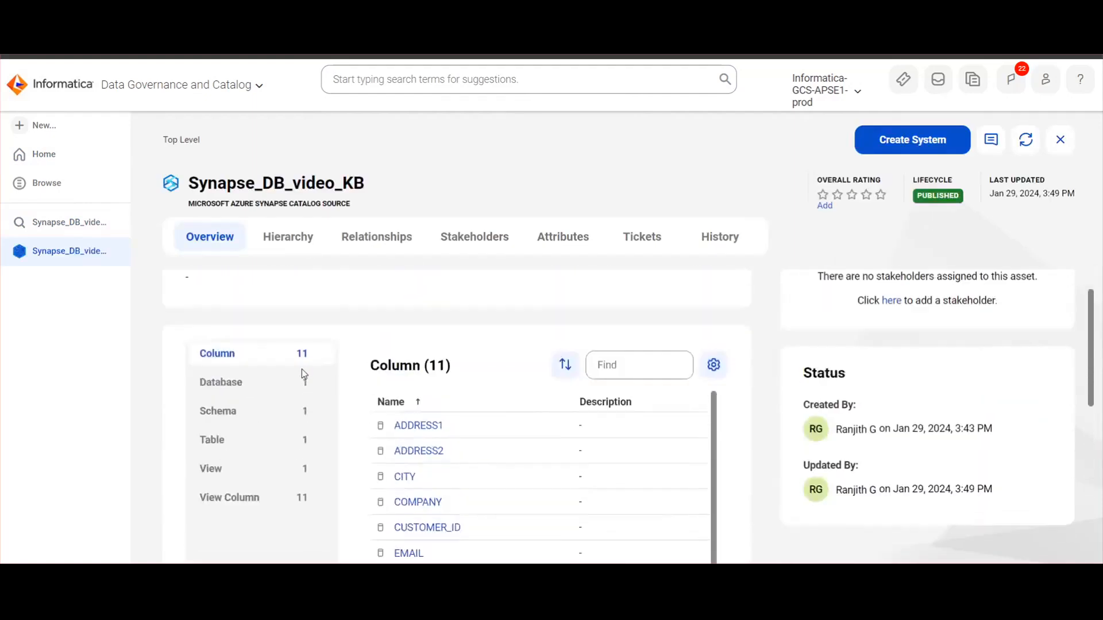
{"action": "left_click", "coordinate": [289, 238]}
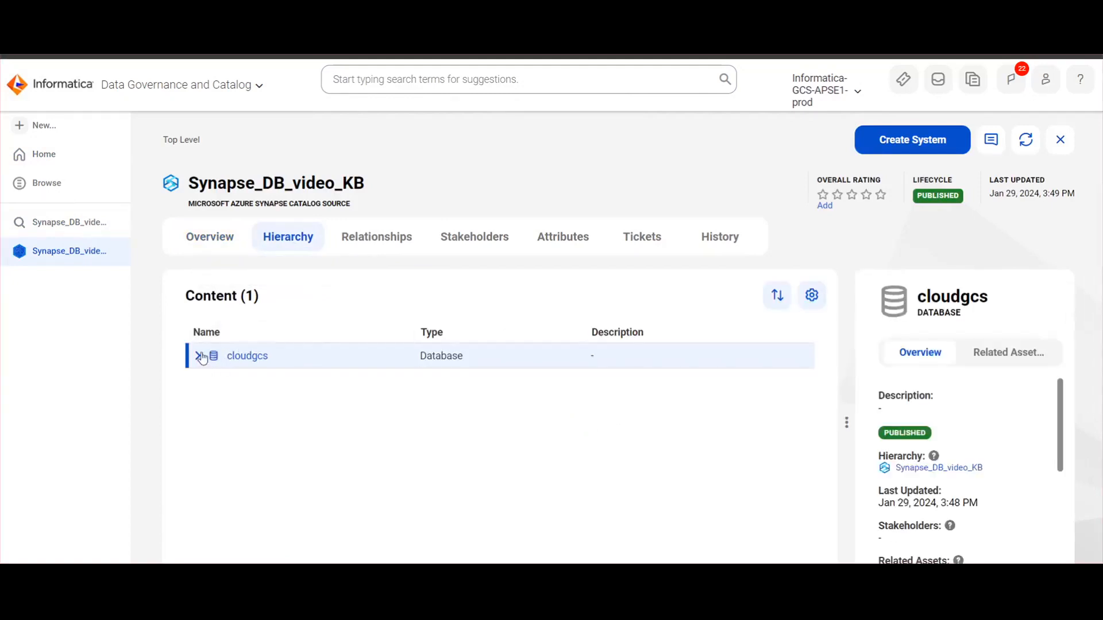
{"action": "left_click", "coordinate": [199, 356]}
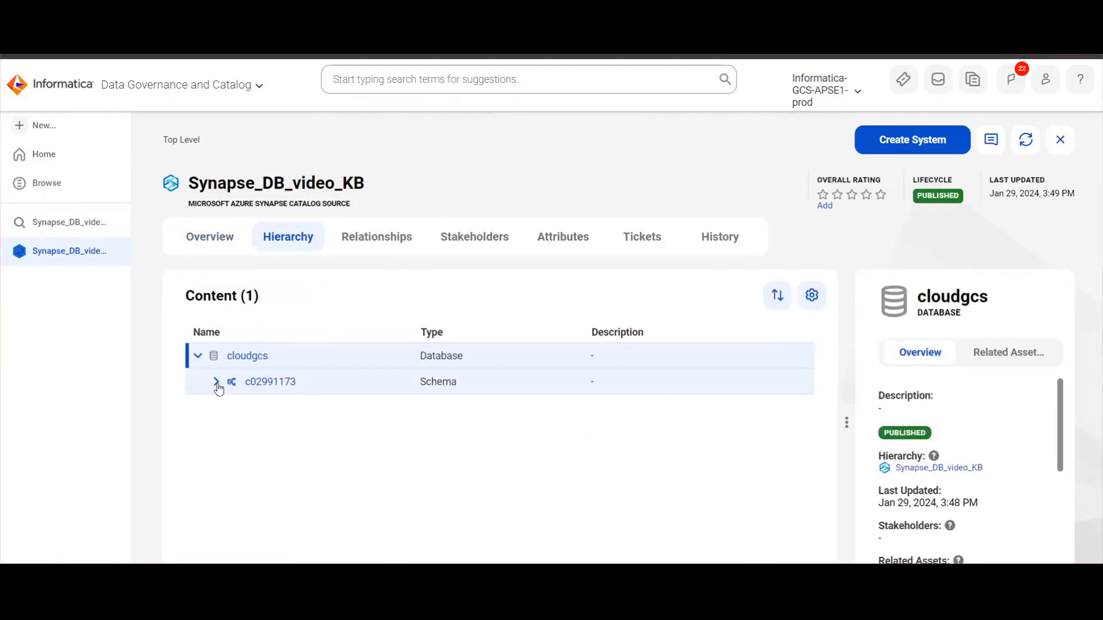
{"action": "left_click", "coordinate": [216, 382]}
{"action": "left_click", "coordinate": [234, 406]}
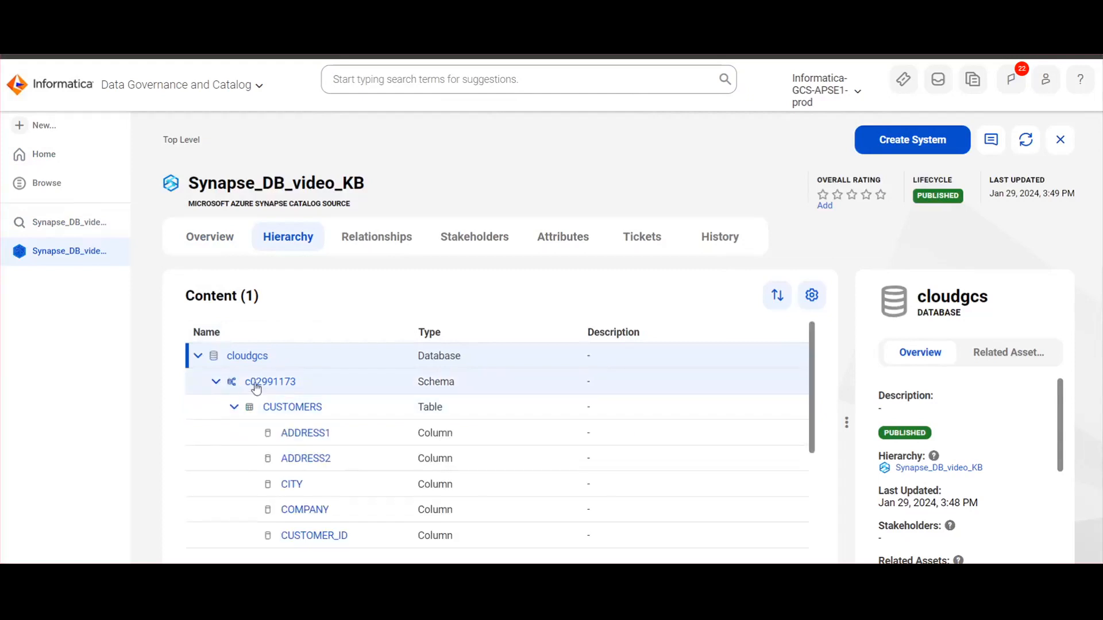
{"action": "scroll", "coordinate": [256, 389], "scroll_direction": "down", "scroll_amount": 3}
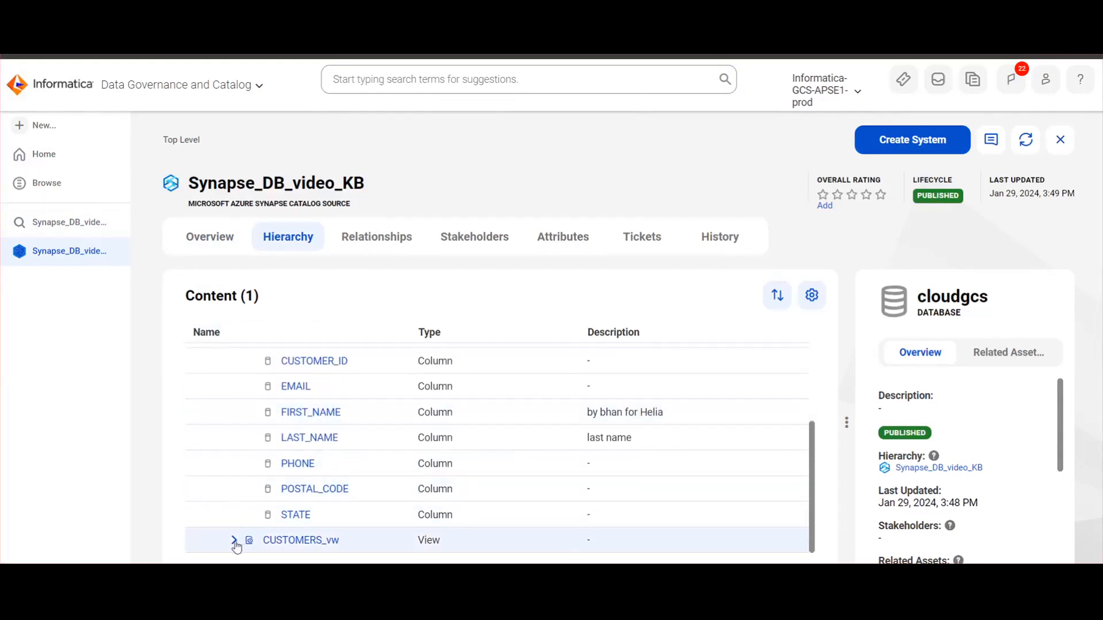
{"action": "left_click", "coordinate": [233, 541]}
{"action": "scroll", "coordinate": [316, 478], "scroll_direction": "up", "scroll_amount": 5}
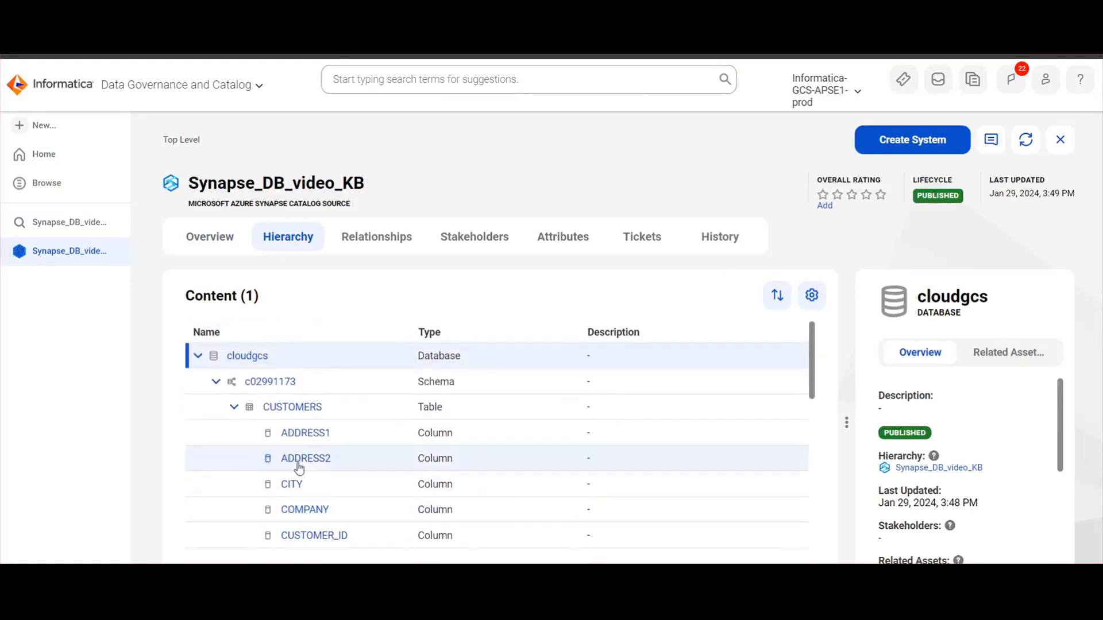
- Open the CUSTOMERS table and examine the glossaries and classifications assigned to the data elements it contains
{"action": "left_click", "coordinate": [285, 409]}
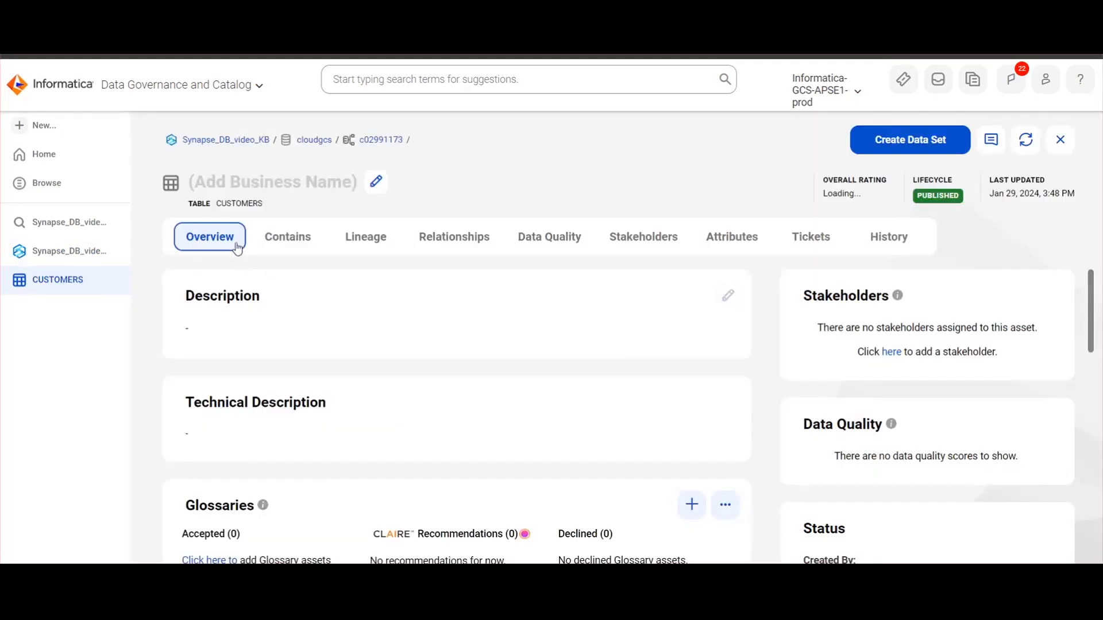
{"action": "left_click", "coordinate": [299, 245]}
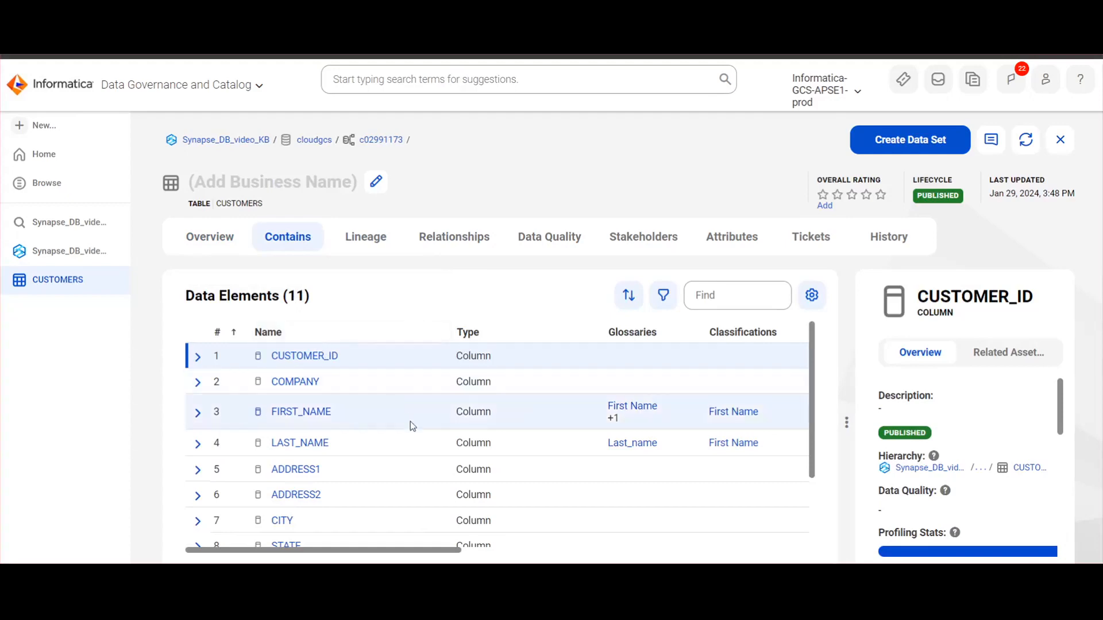
{"action": "scroll", "coordinate": [411, 431], "scroll_direction": "down", "scroll_amount": 3}
{"action": "scroll", "coordinate": [415, 452], "scroll_direction": "up", "scroll_amount": 2}
{"action": "scroll", "coordinate": [415, 454], "scroll_direction": "down", "scroll_amount": 2}
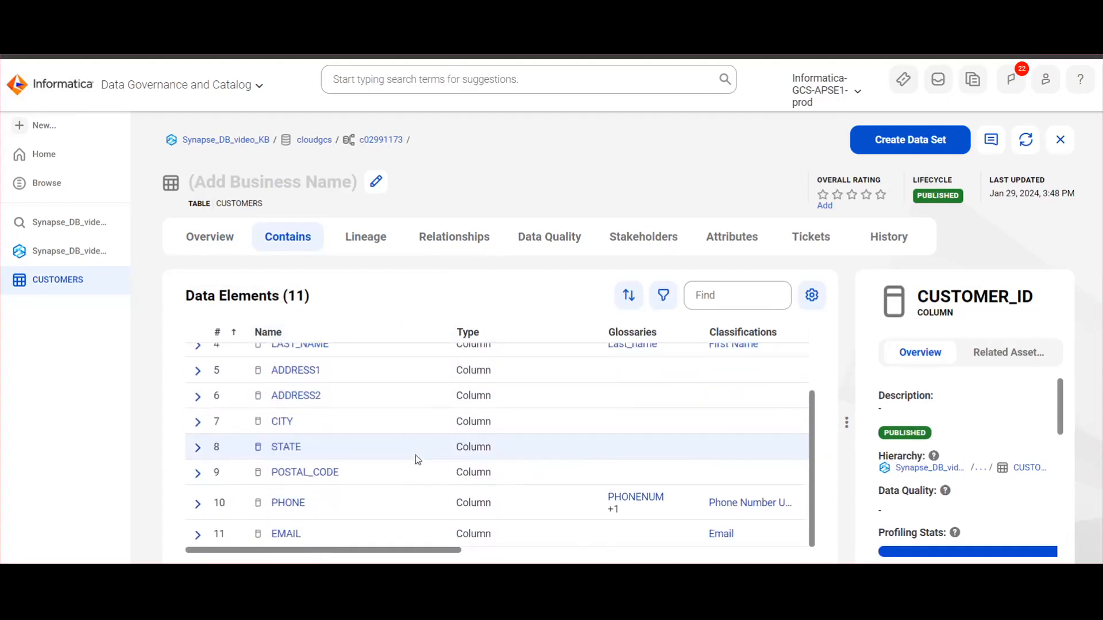
{"action": "scroll", "coordinate": [415, 455], "scroll_direction": "up", "scroll_amount": 3}
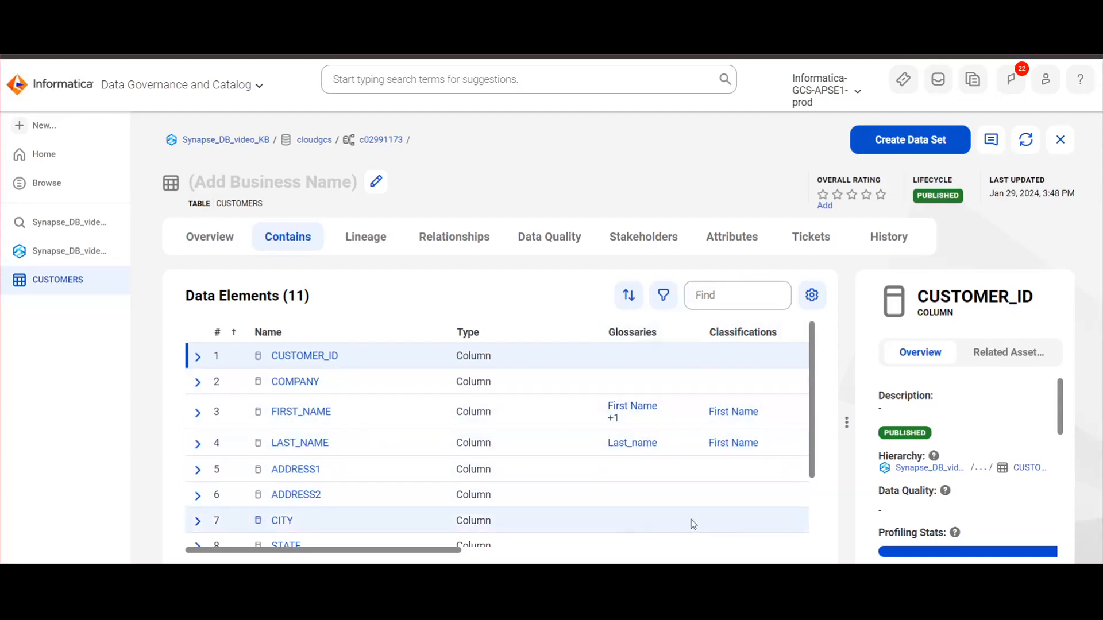
{"action": "scroll", "coordinate": [646, 477], "scroll_direction": "down", "scroll_amount": 2}
{"action": "scroll", "coordinate": [646, 476], "scroll_direction": "up", "scroll_amount": 3}
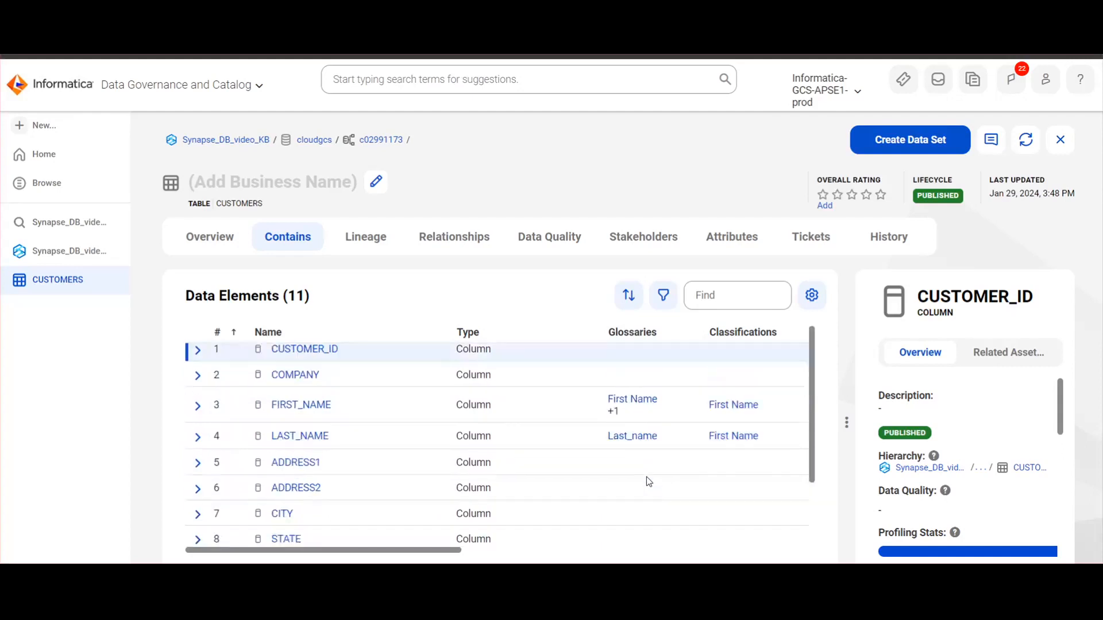
- Examine the data set level lineage of the CUSTOMERS table and its relationships in tabular form
{"action": "left_click", "coordinate": [367, 242]}
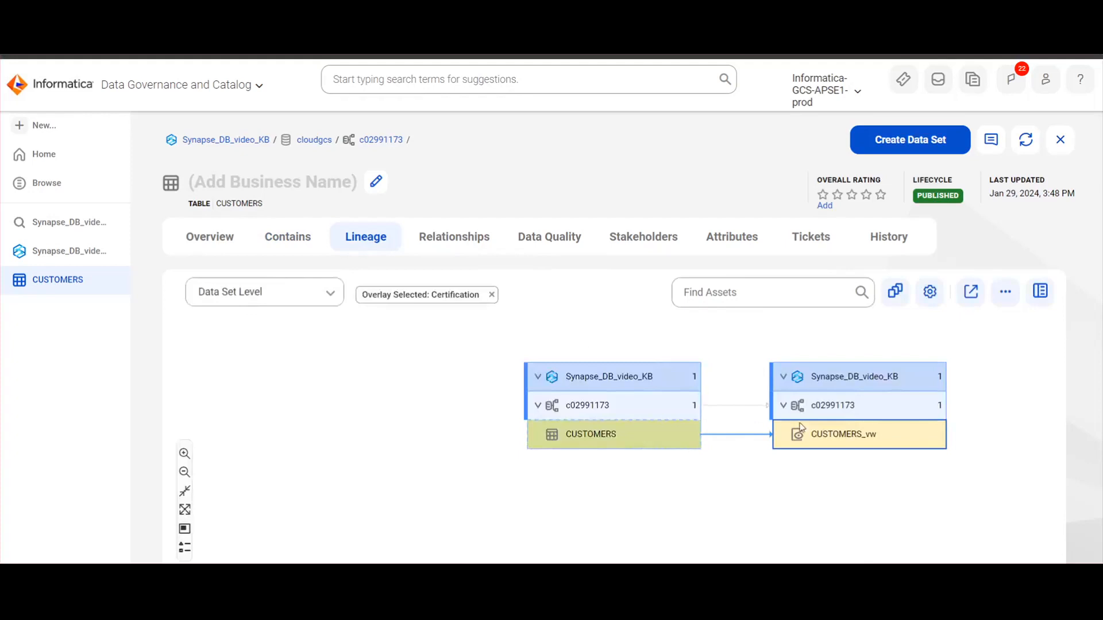
{"action": "left_click_drag", "start_coordinate": [864, 481], "coordinate": [742, 514]}
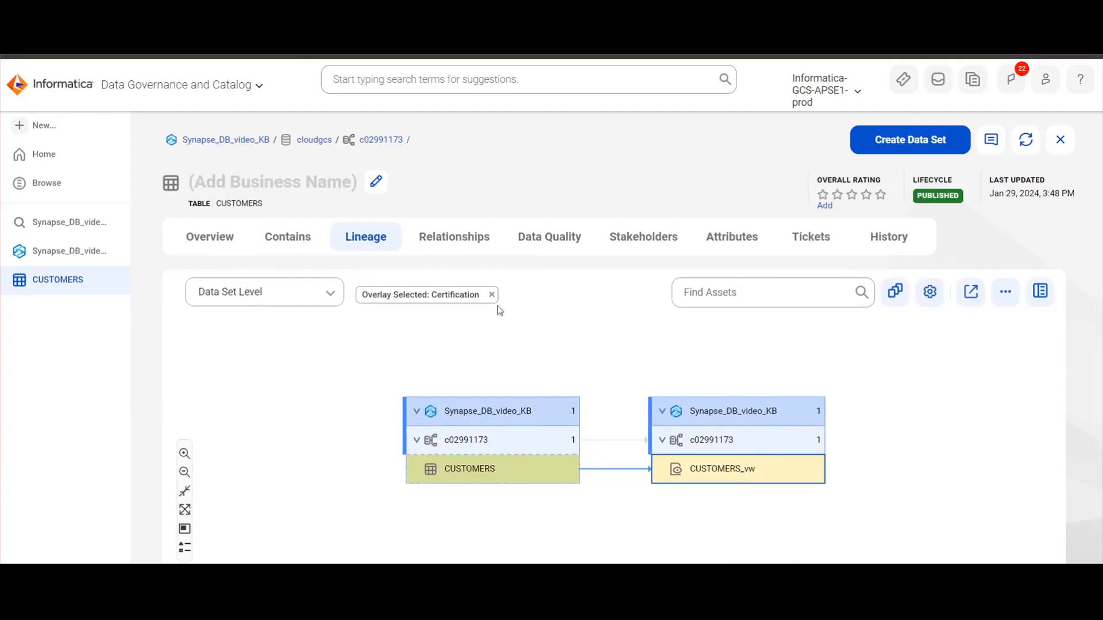
{"action": "left_click", "coordinate": [458, 240]}
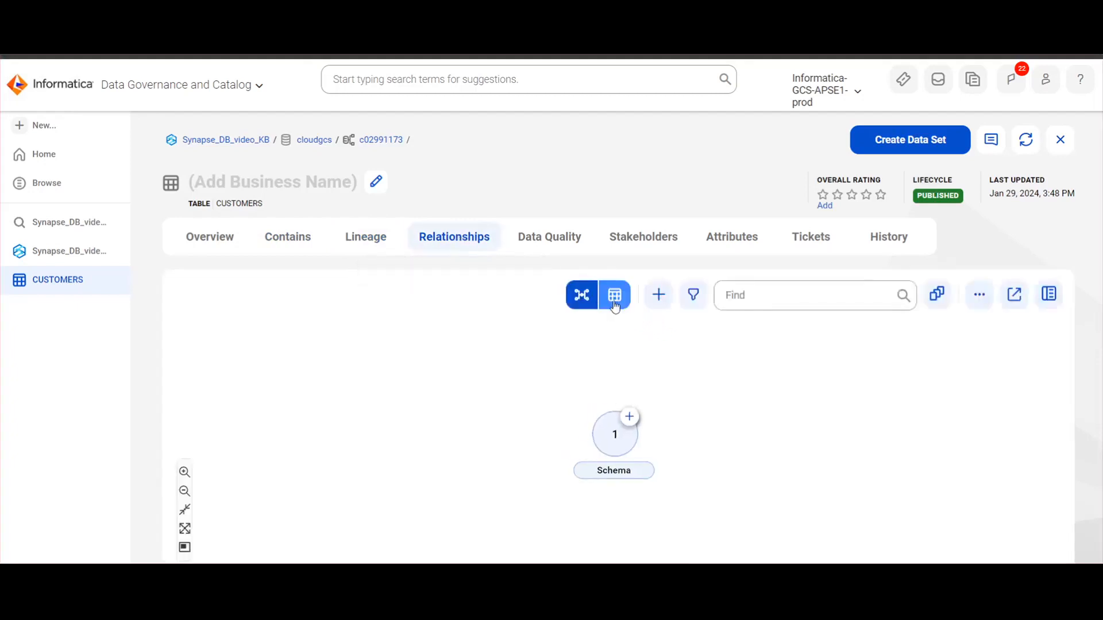
{"action": "left_click", "coordinate": [614, 306]}
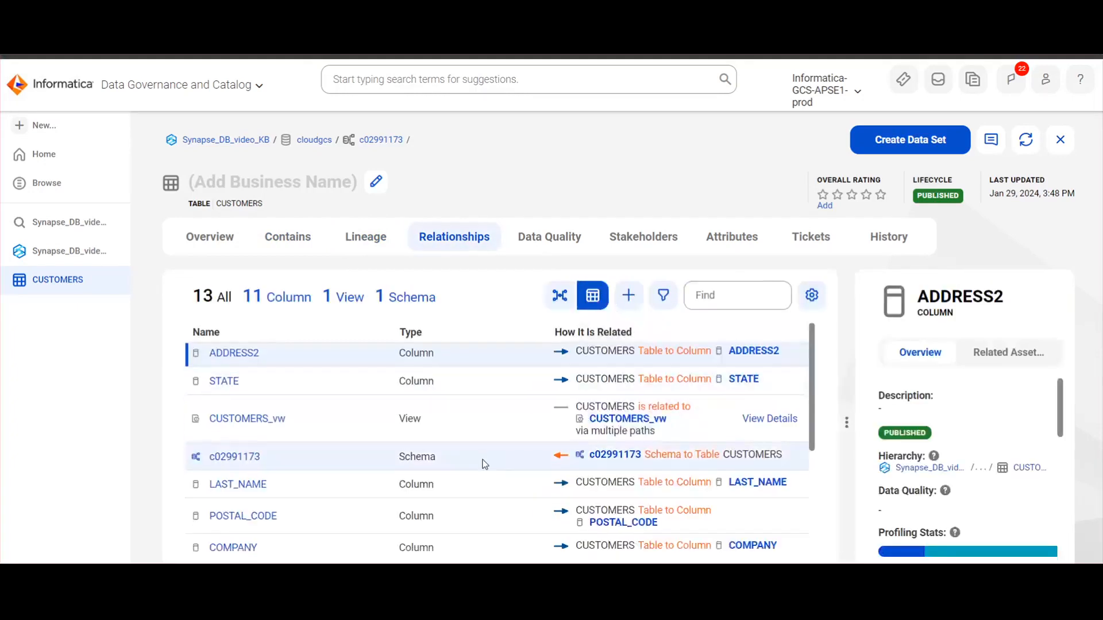
{"action": "scroll", "coordinate": [484, 464], "scroll_direction": "down", "scroll_amount": 3}
{"action": "scroll", "coordinate": [484, 464], "scroll_direction": "up", "scroll_amount": 4}
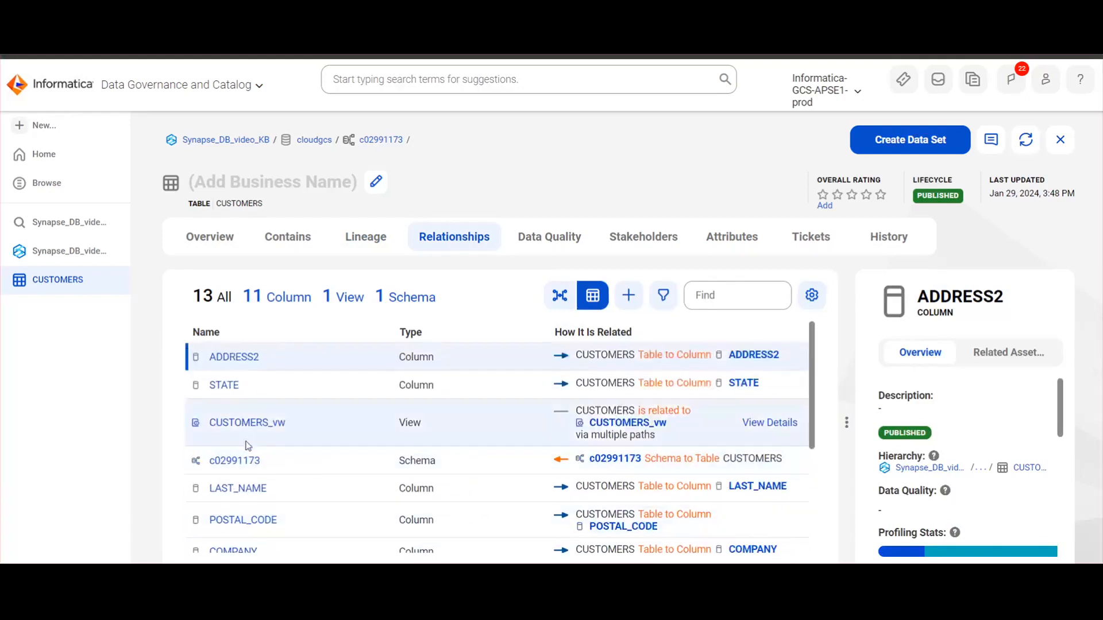
- Open the related view CUSTOMERS_vw, look through its overview and examine the source statement in its code
{"action": "left_click", "coordinate": [236, 425]}
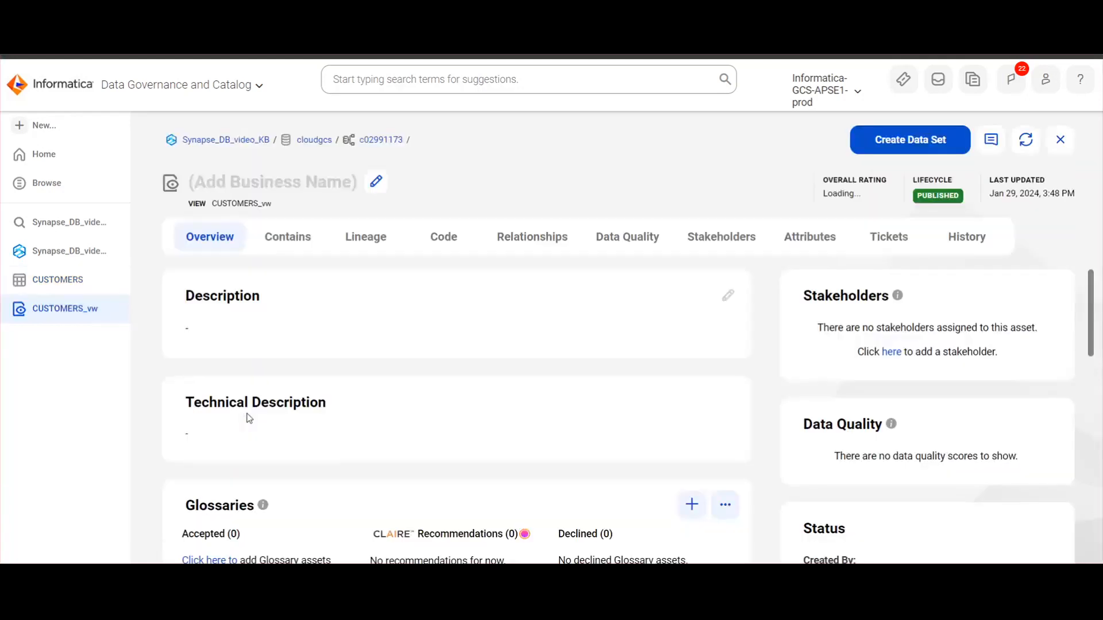
{"action": "scroll", "coordinate": [425, 369], "scroll_direction": "down", "scroll_amount": 6}
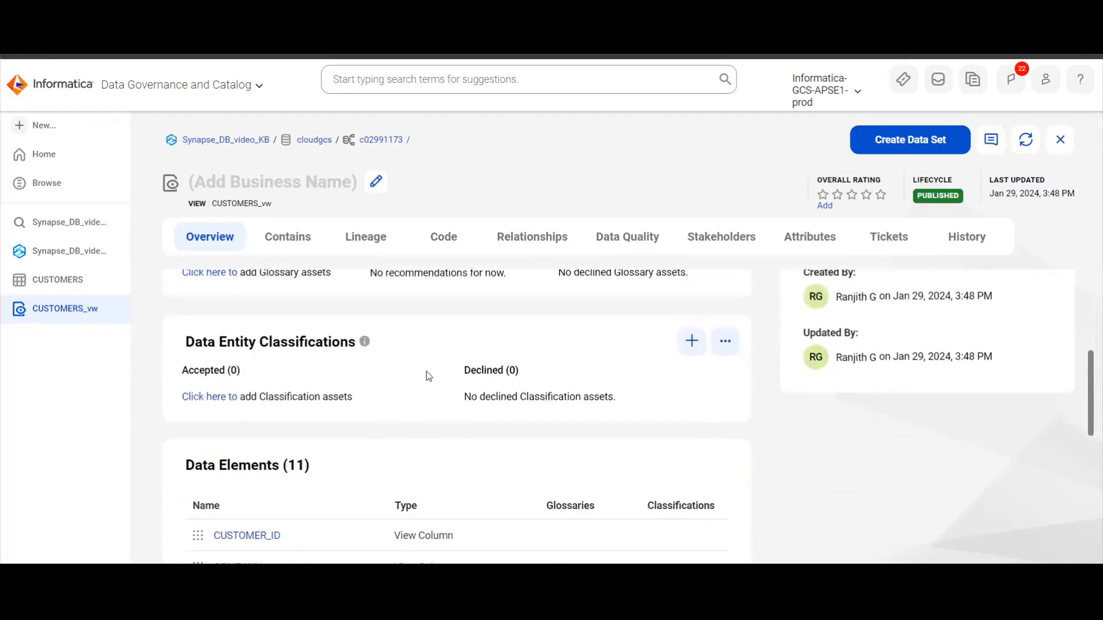
{"action": "scroll", "coordinate": [426, 371], "scroll_direction": "up", "scroll_amount": 6}
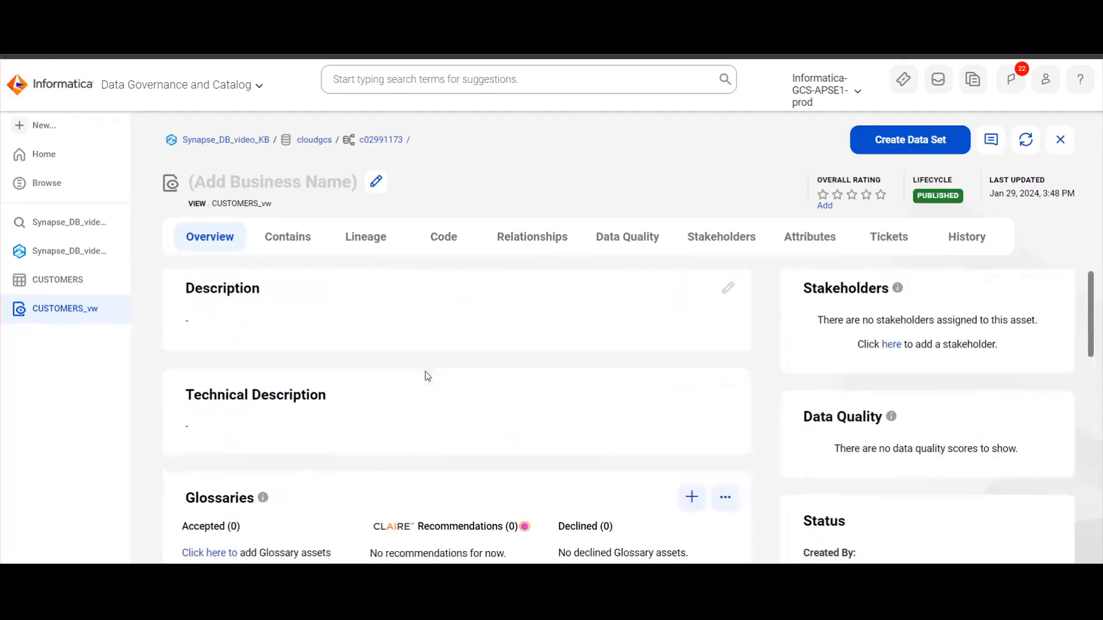
{"action": "left_click", "coordinate": [442, 241]}
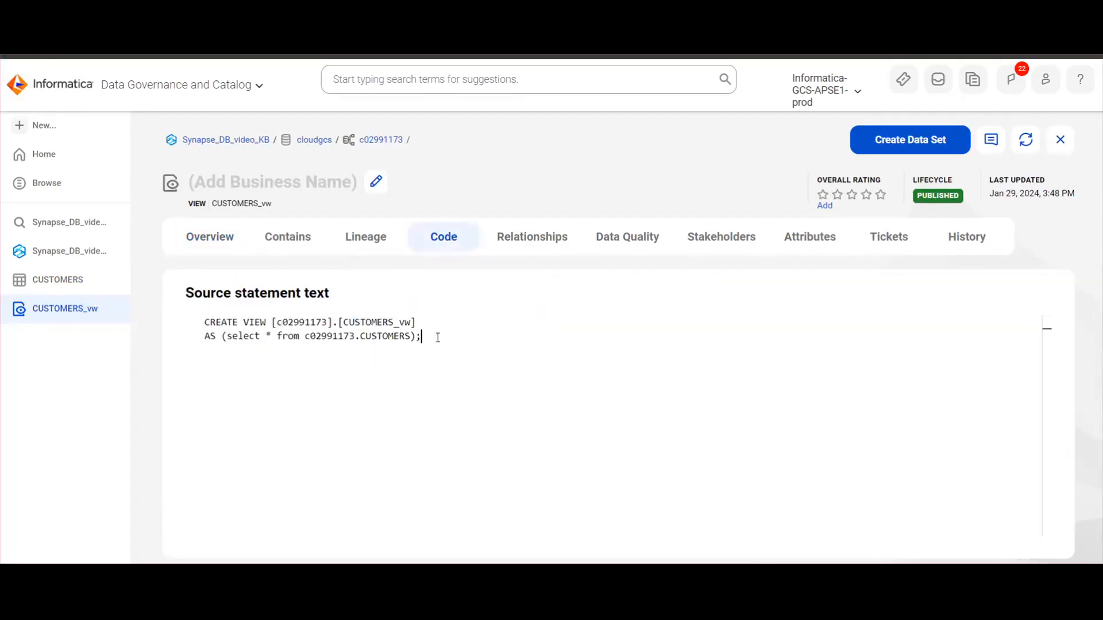
{"action": "left_click_drag", "start_coordinate": [437, 337], "coordinate": [205, 322]}
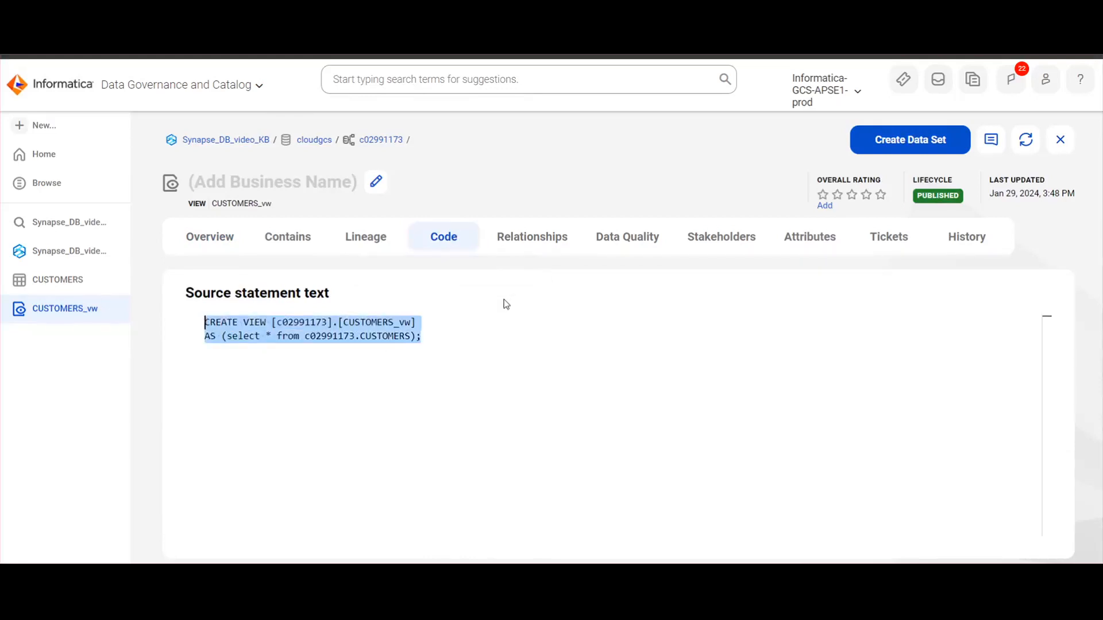
{"action": "left_click", "coordinate": [528, 316]}
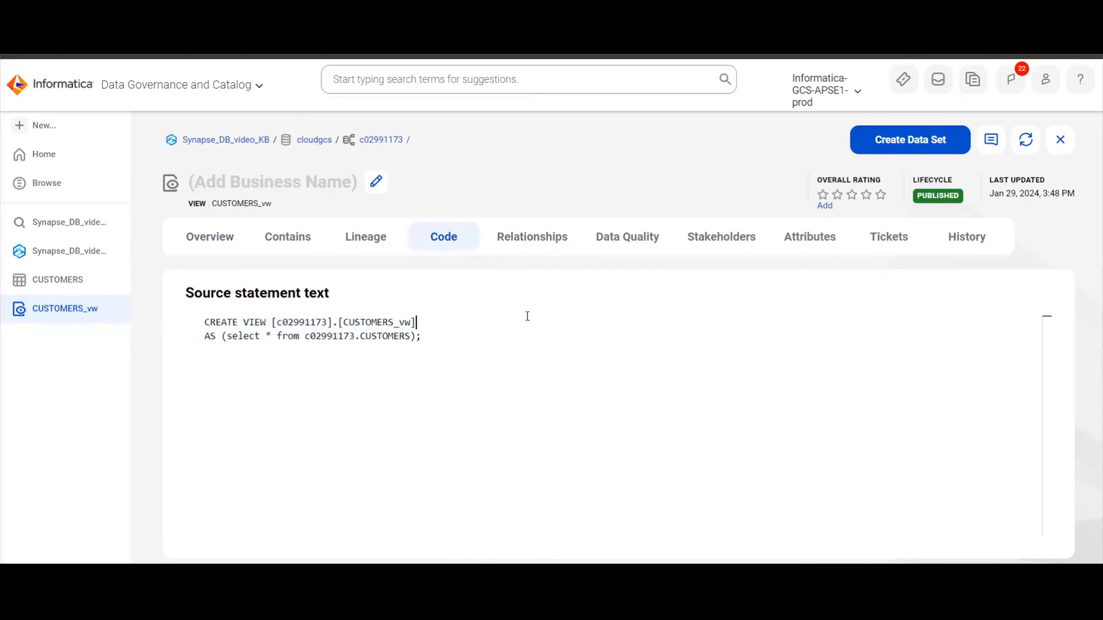